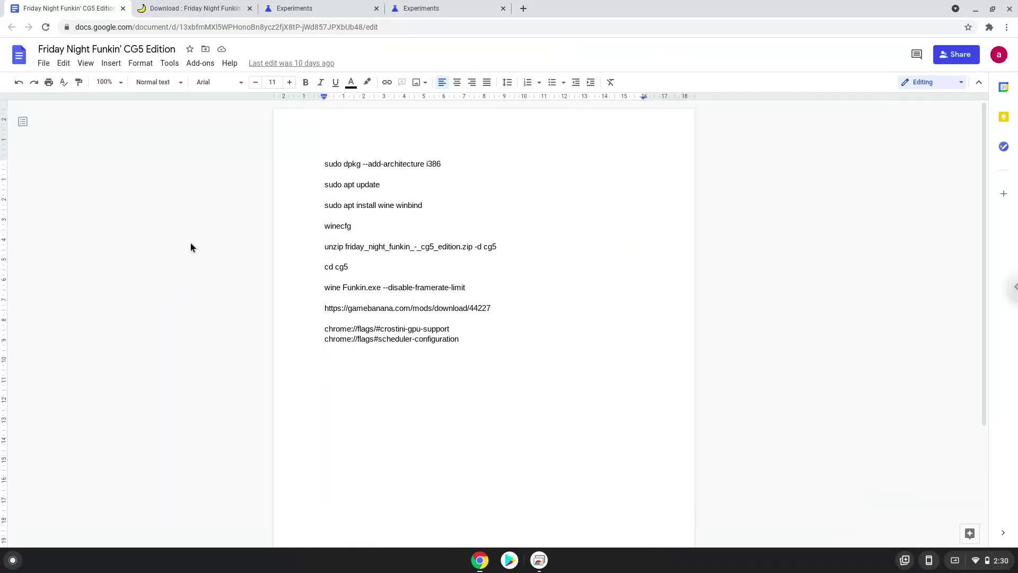
Step: Enable Crostini GPU Support, set Scheduler Configuration to Enables Hyper-Threading, and restart Chrome
{"action": "left_click", "coordinate": [300, 7]}
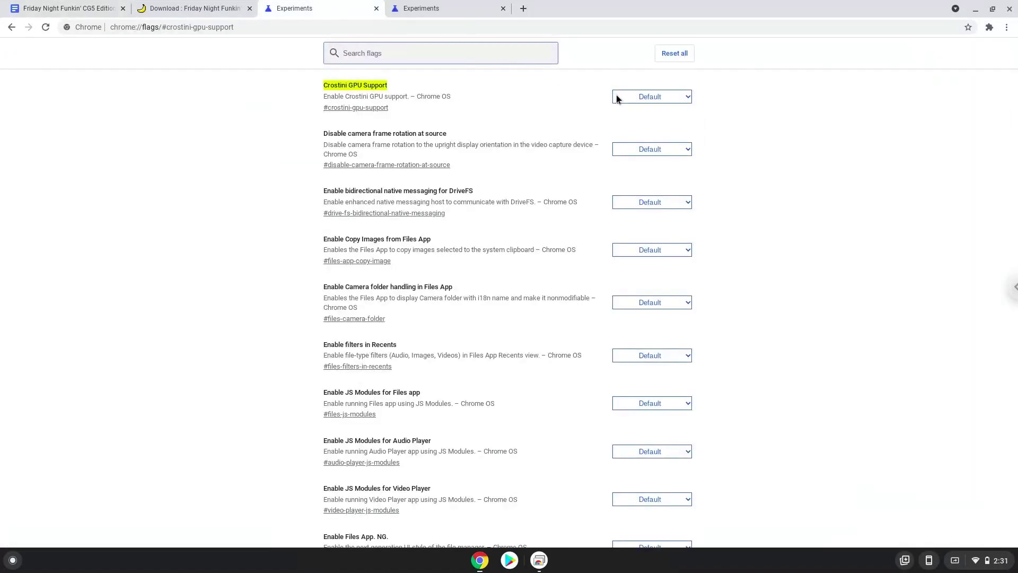
{"action": "left_click", "coordinate": [624, 97]}
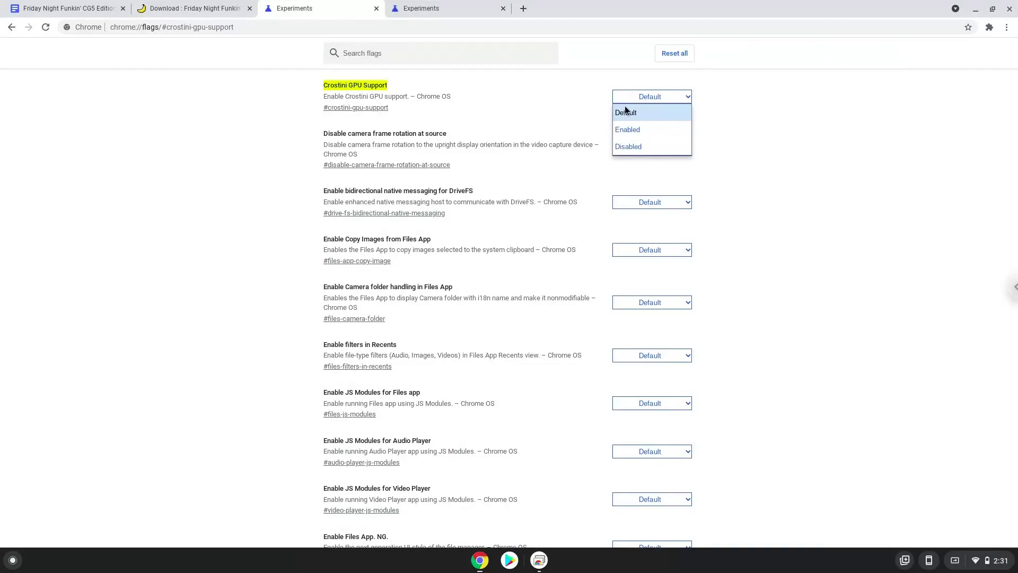
{"action": "left_click", "coordinate": [625, 130]}
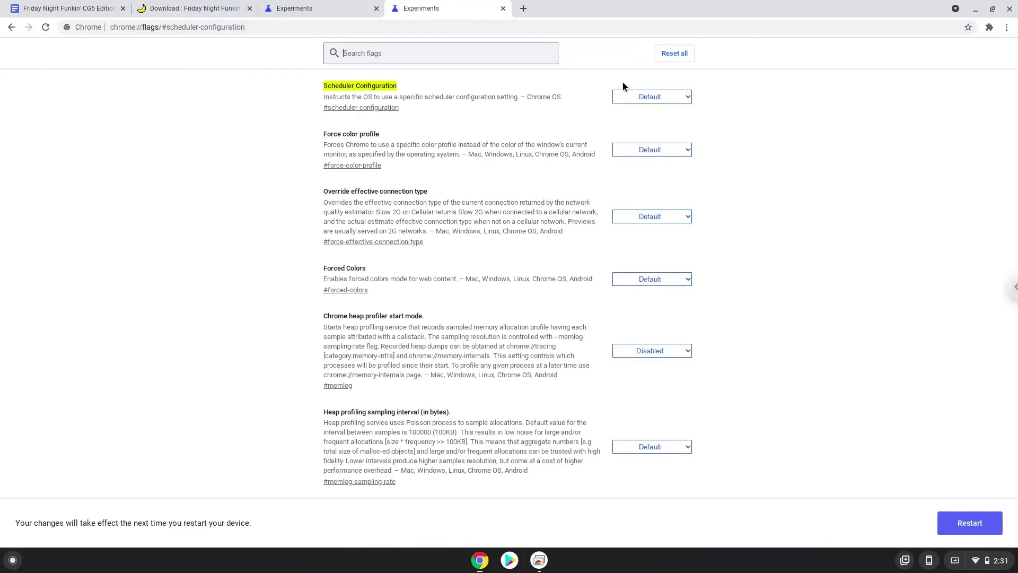
{"action": "left_click", "coordinate": [636, 95]}
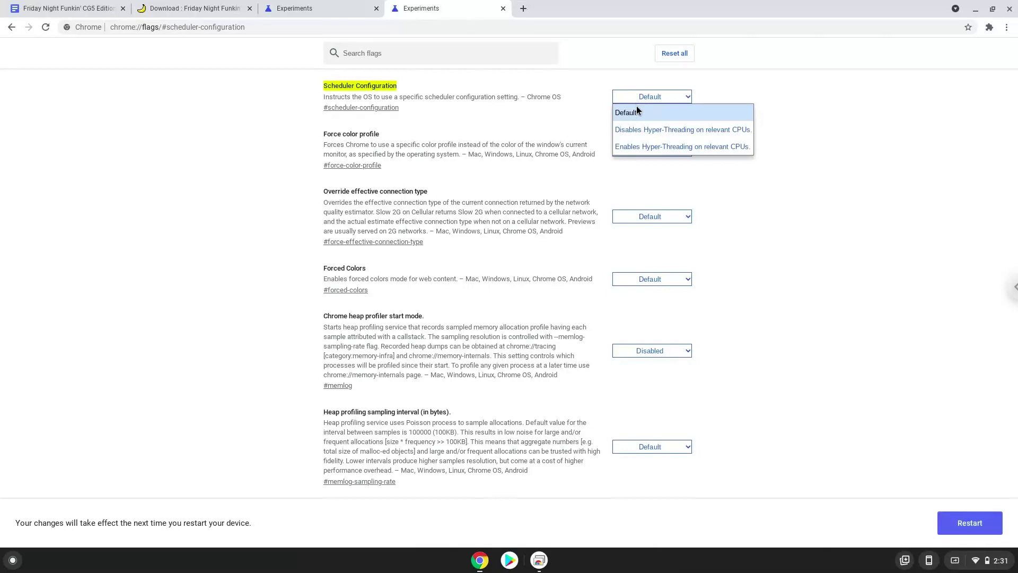
{"action": "left_click", "coordinate": [640, 145]}
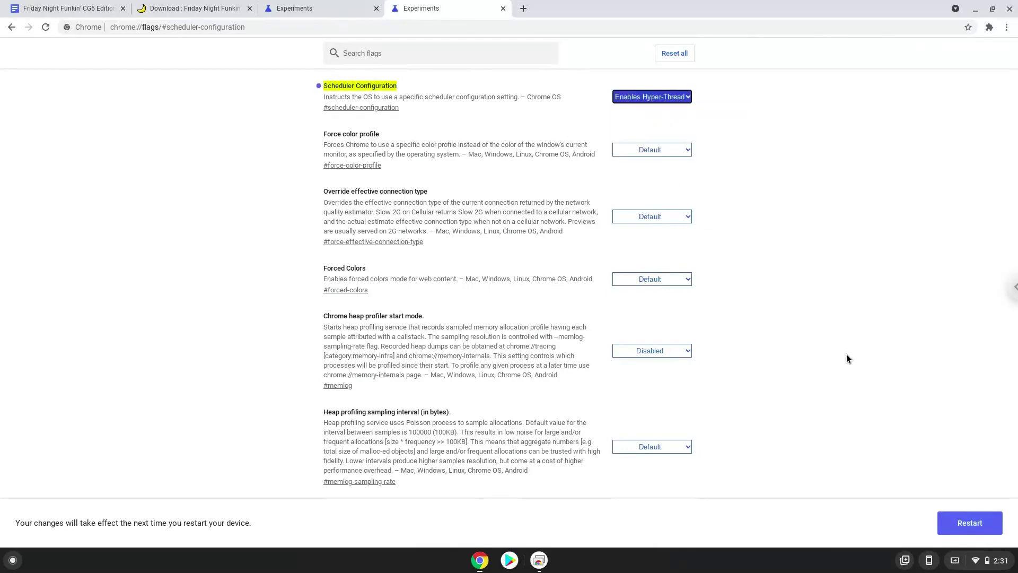
{"action": "left_click", "coordinate": [968, 522]}
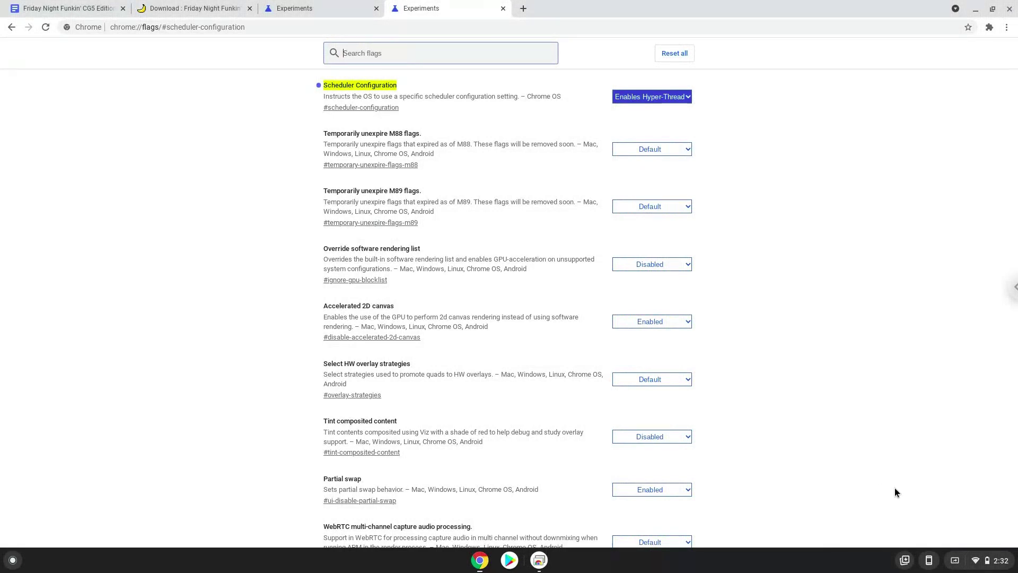
Step: Install Linux from Settings > Advanced > Developers, then close the new terminal and Settings
{"action": "left_click", "coordinate": [977, 560]}
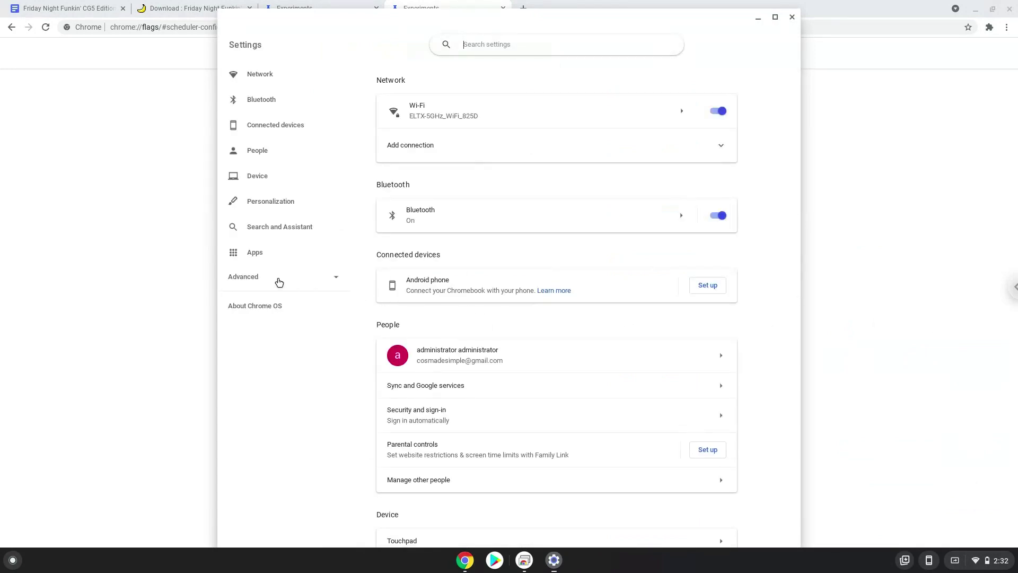
{"action": "left_click", "coordinate": [279, 282]}
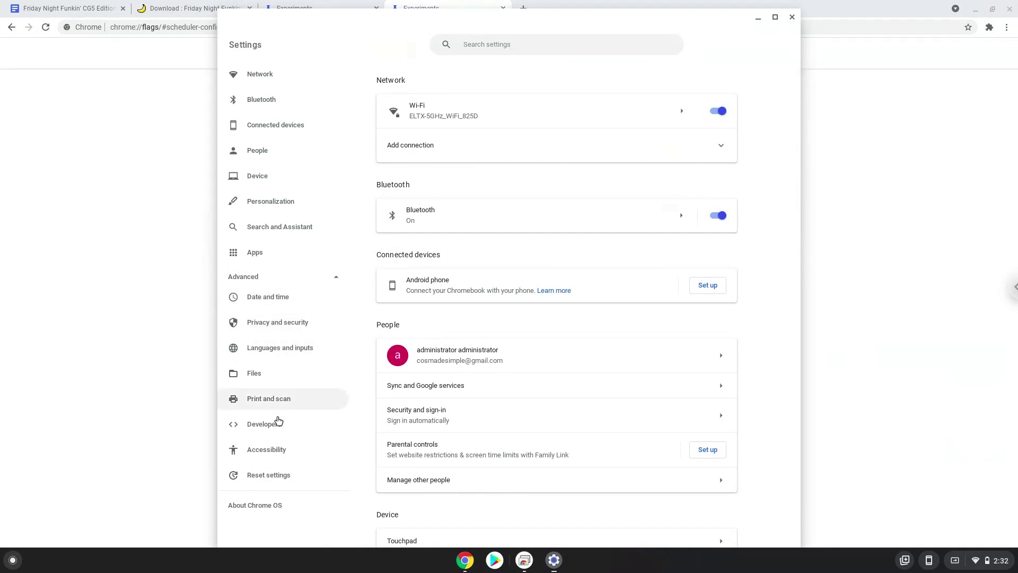
{"action": "left_click", "coordinate": [278, 426]}
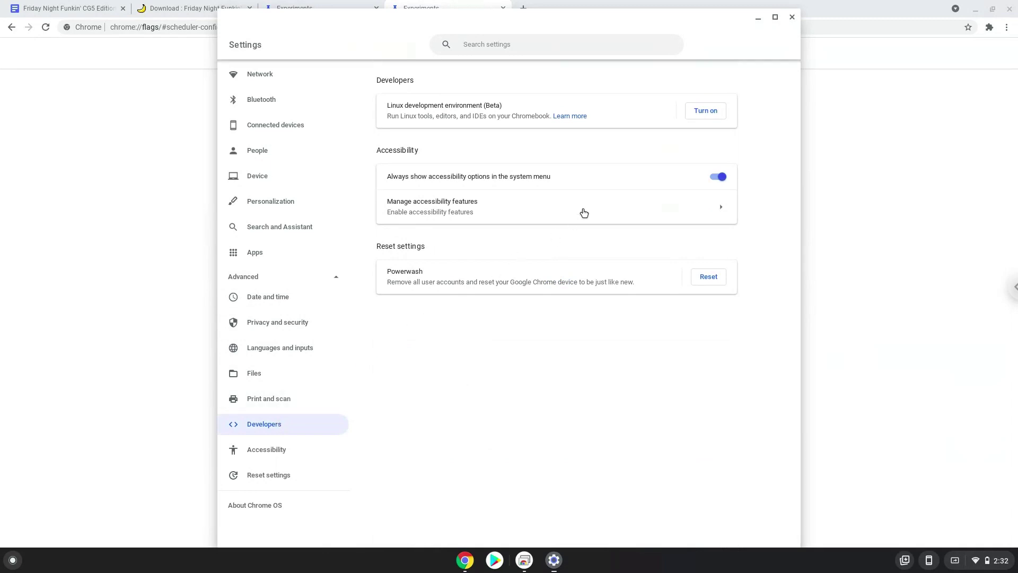
{"action": "left_click", "coordinate": [699, 112]}
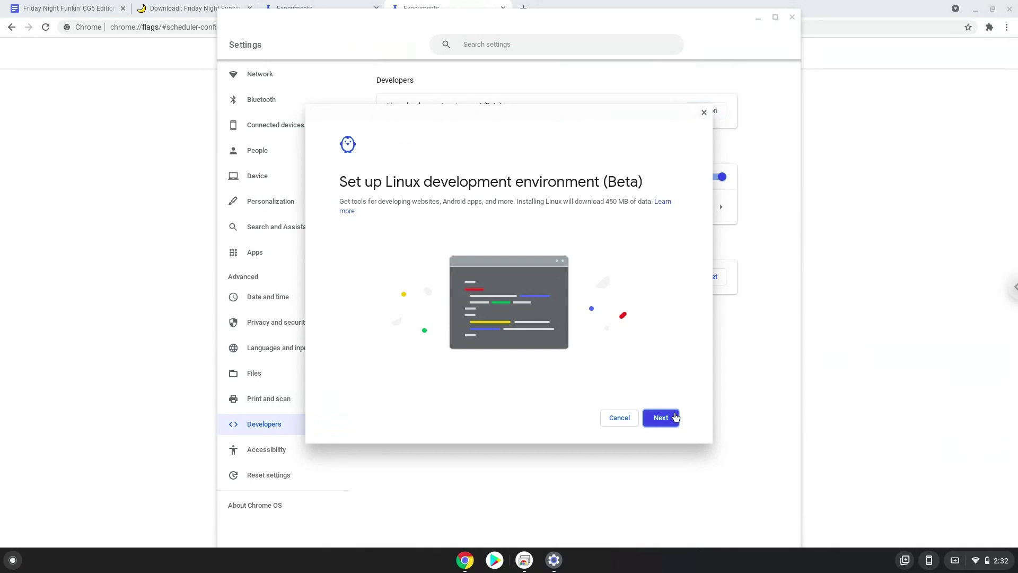
{"action": "left_click", "coordinate": [660, 417]}
{"action": "left_click", "coordinate": [663, 418]}
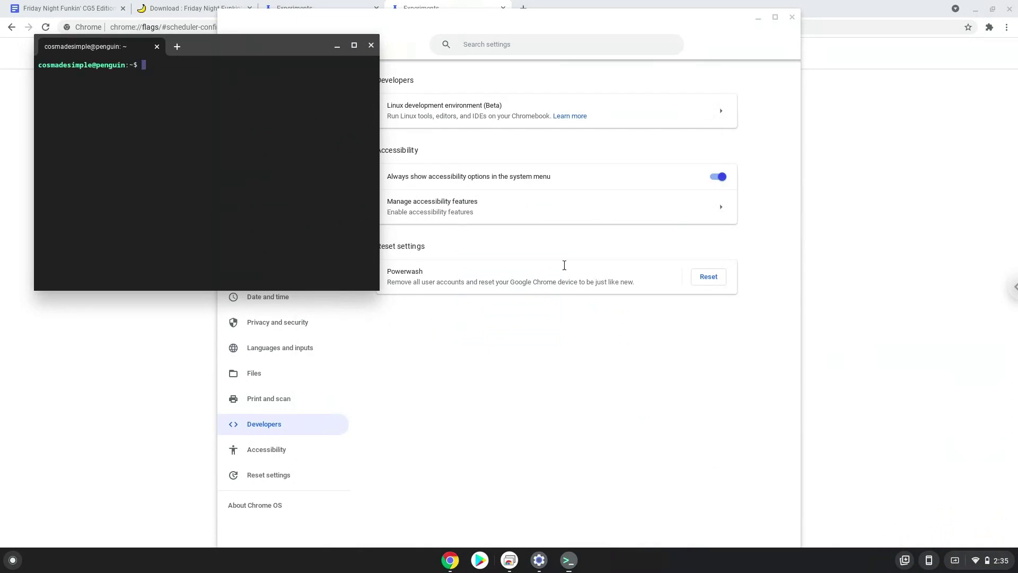
{"action": "left_click", "coordinate": [372, 46]}
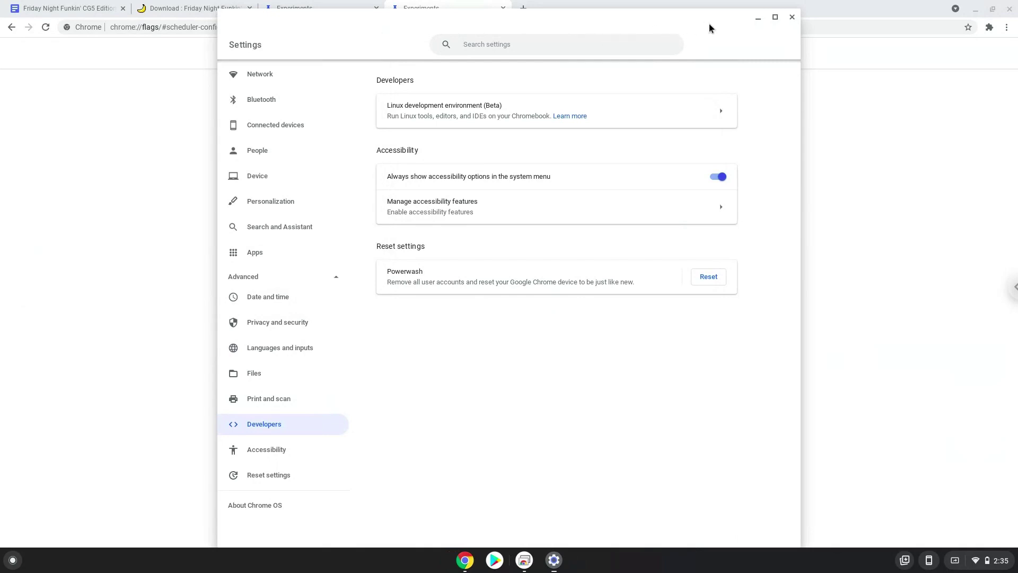
{"action": "left_click", "coordinate": [791, 18]}
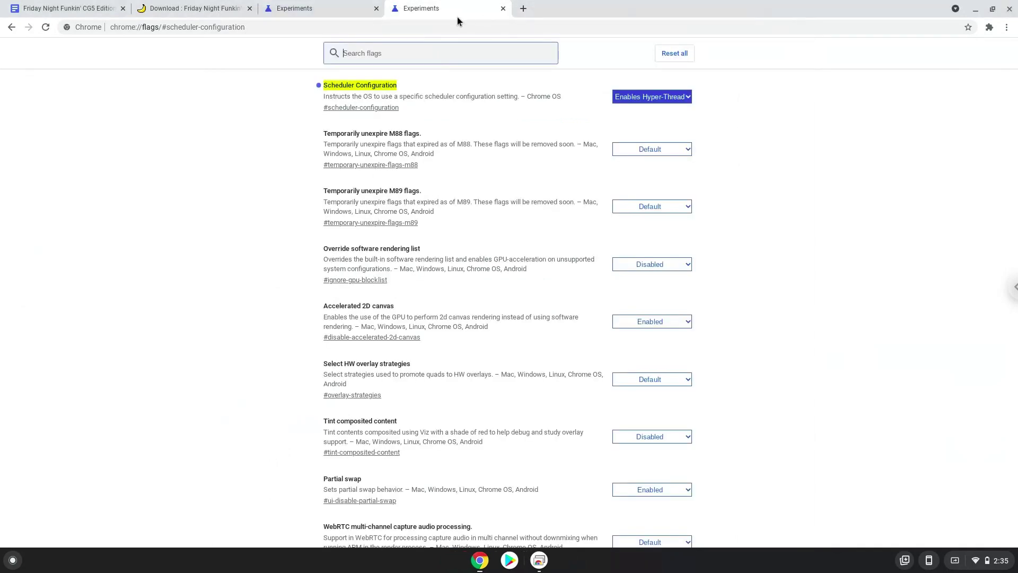
Step: Download friday_night_funkin_-_cg5_edition.zip (231.1 MB) from GameBanana and show it in Downloads
{"action": "left_click", "coordinate": [206, 10]}
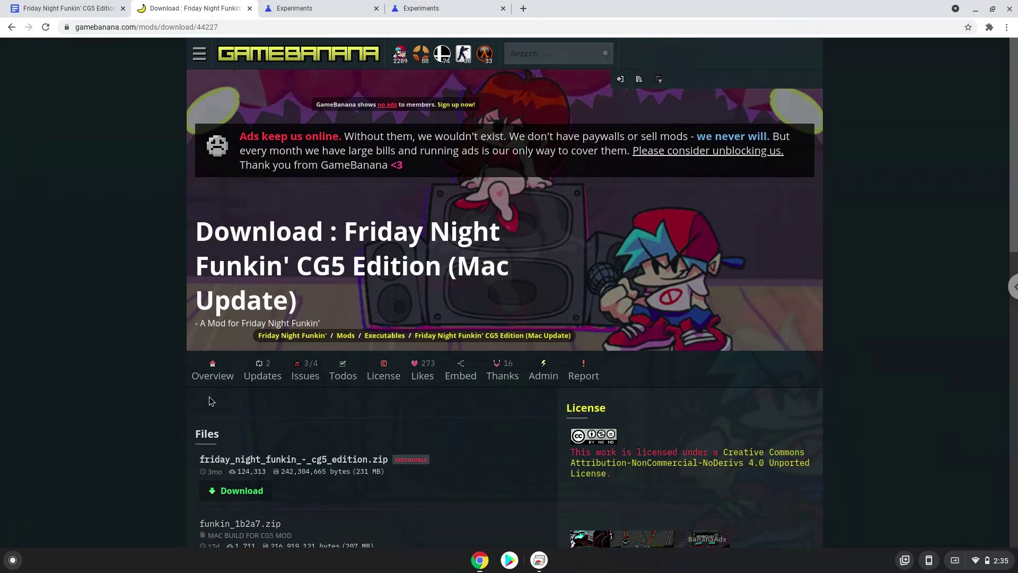
{"action": "left_click", "coordinate": [223, 493]}
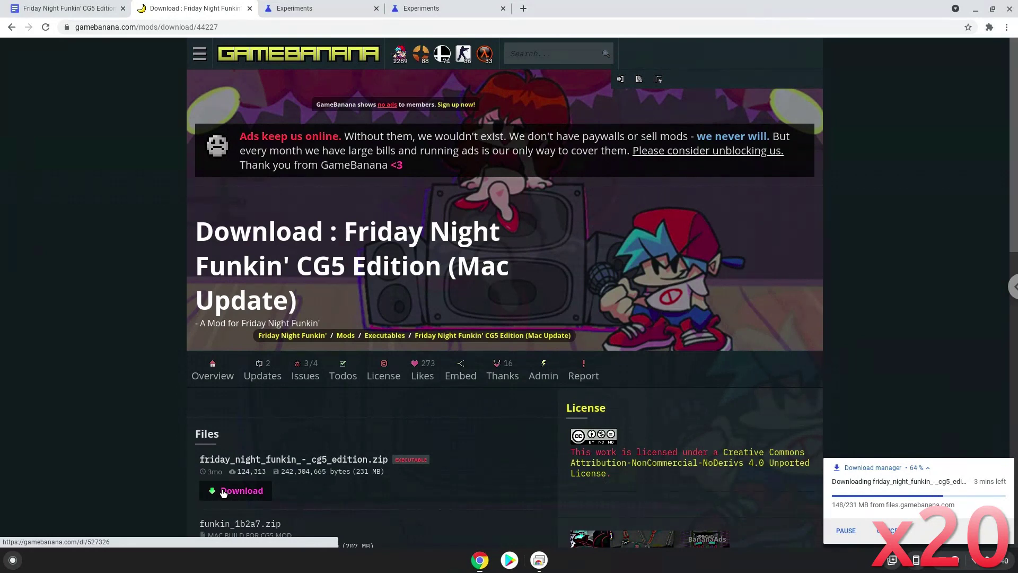
{"action": "left_click", "coordinate": [223, 493]}
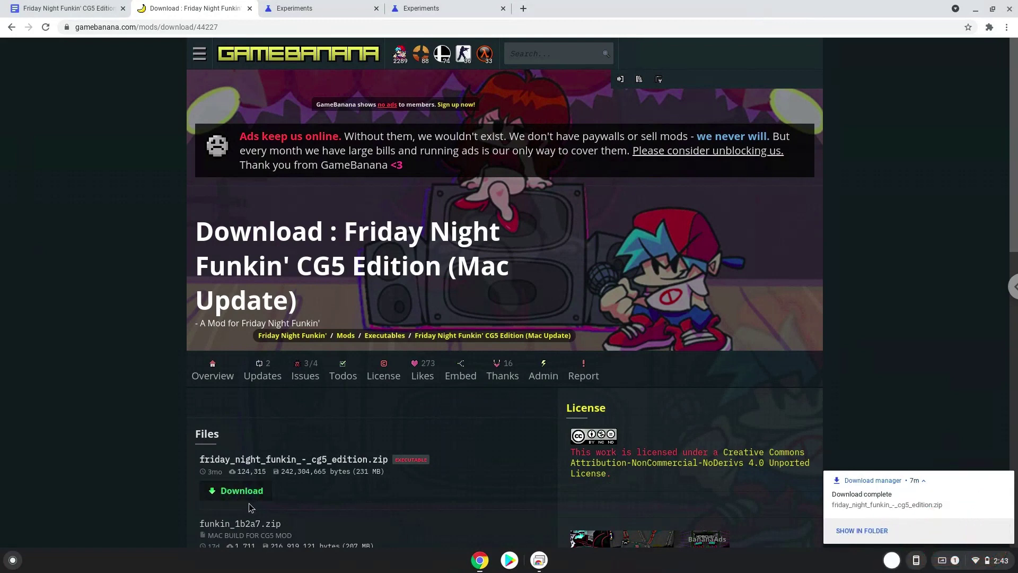
{"action": "left_click", "coordinate": [853, 531]}
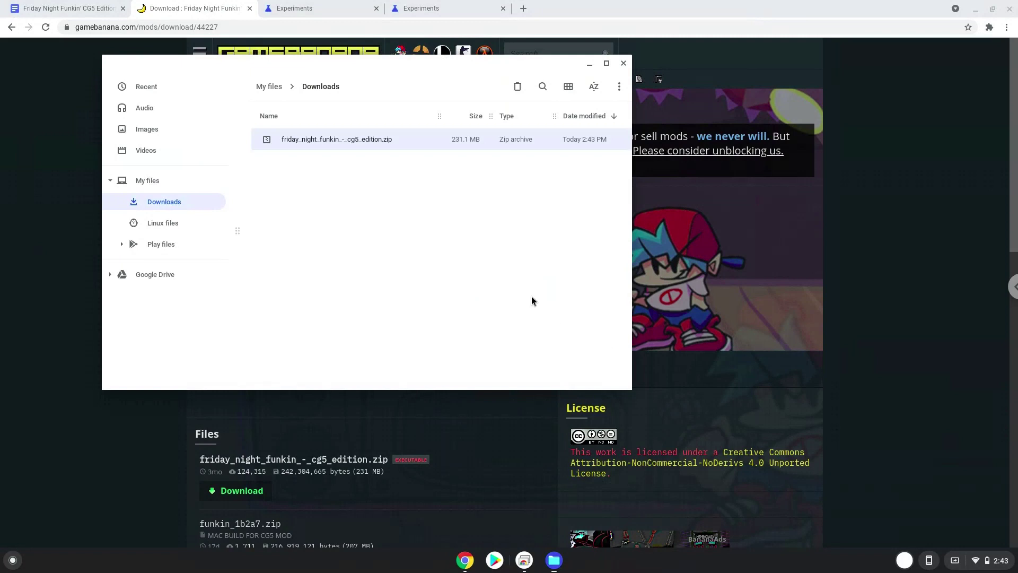
Step: Cut the CG5 zip from Downloads, paste it into Linux files, and close Files
{"action": "left_click", "coordinate": [351, 140]}
{"action": "right_click", "coordinate": [350, 139]}
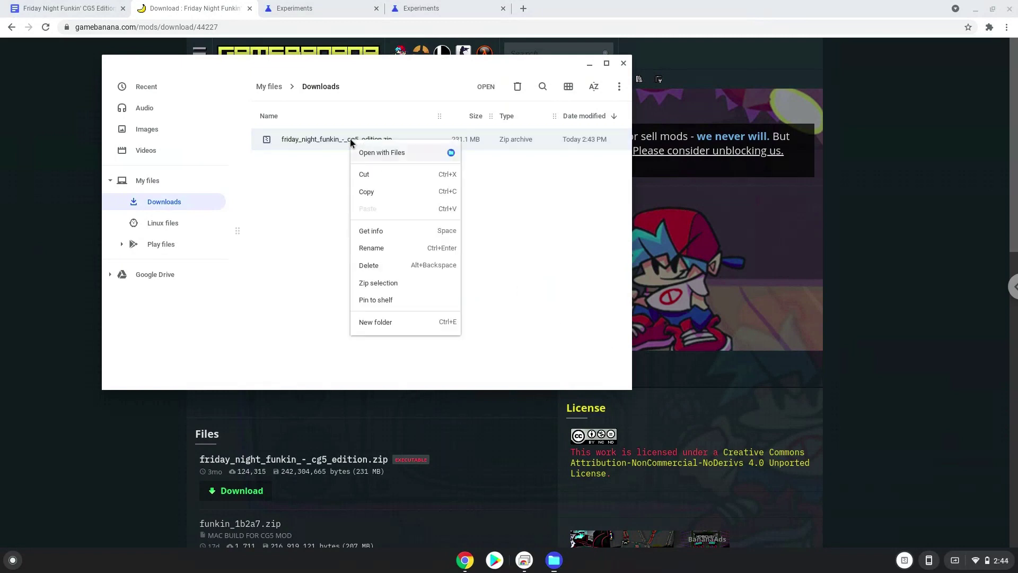
{"action": "left_click", "coordinate": [375, 174]}
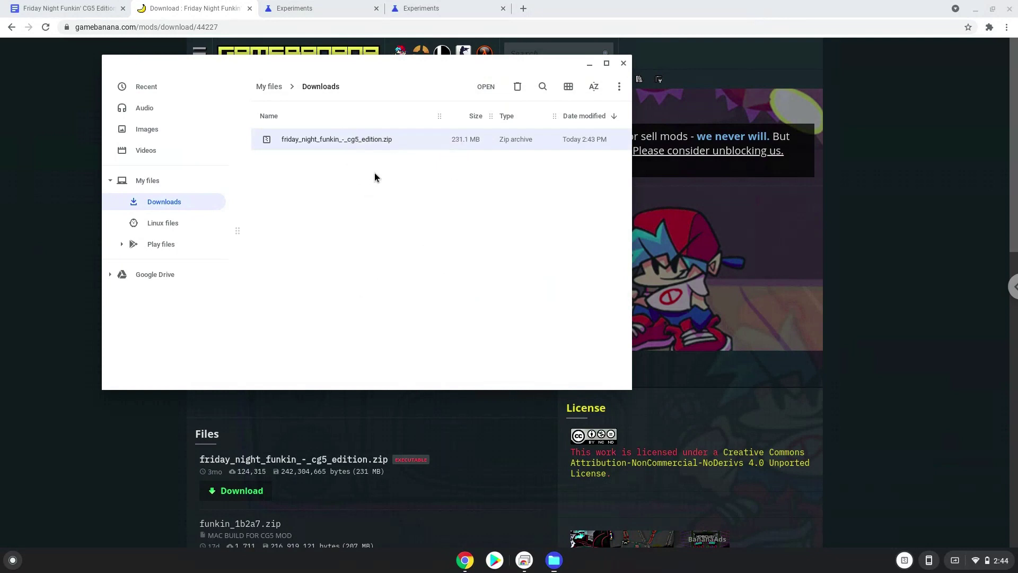
{"action": "left_click", "coordinate": [184, 224]}
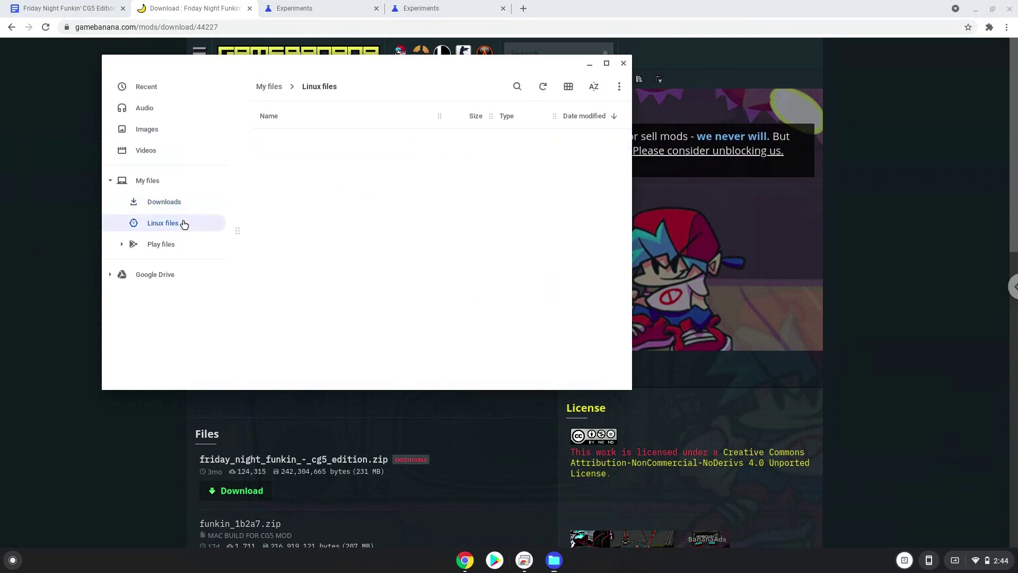
{"action": "right_click", "coordinate": [319, 222]}
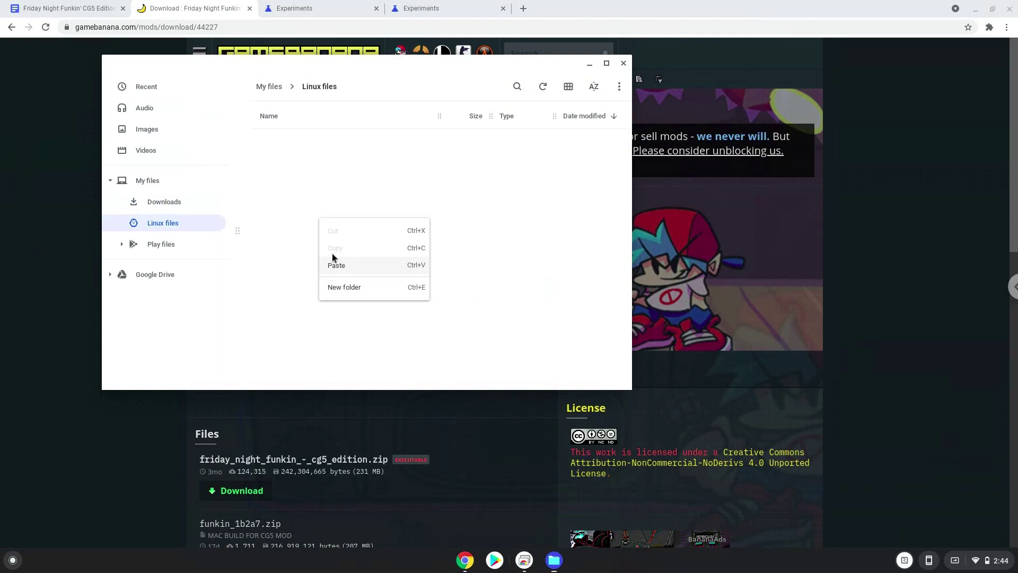
{"action": "left_click", "coordinate": [336, 267]}
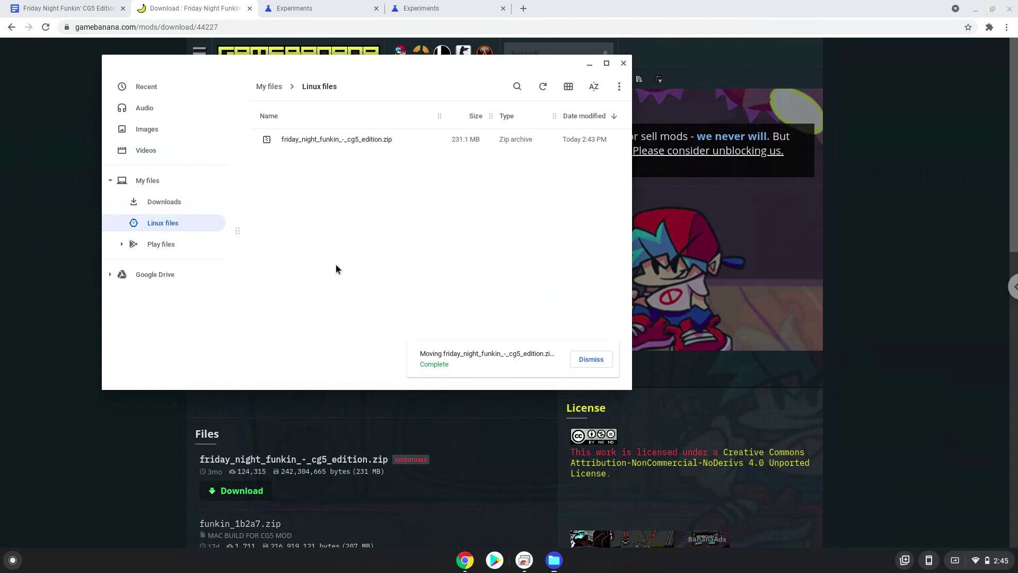
{"action": "left_click", "coordinate": [623, 64]}
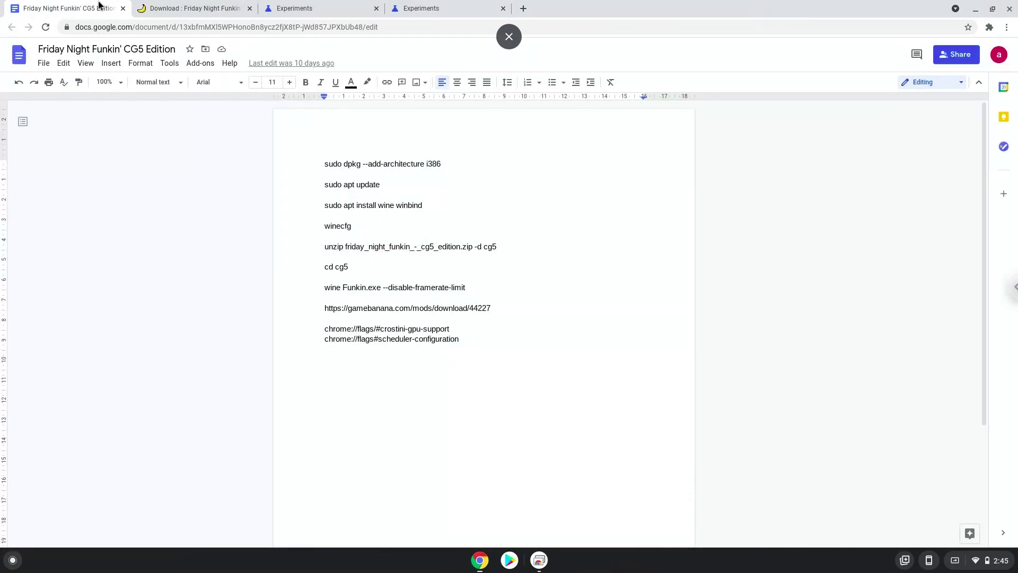
Step: Copy the 'sudo dpkg --add-architecture i386' line from the command notes
{"action": "triple_click", "coordinate": [339, 164]}
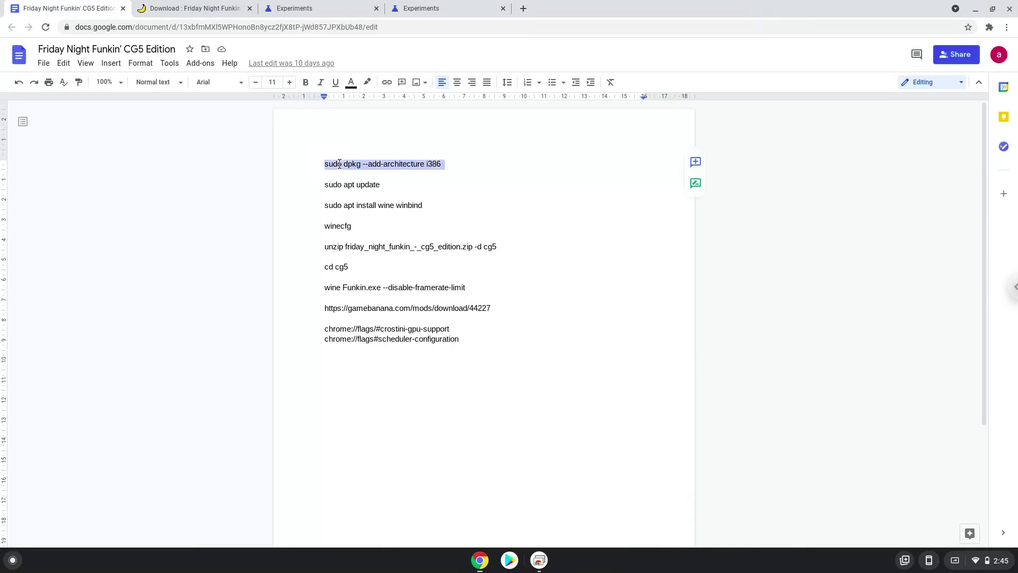
{"action": "right_click", "coordinate": [339, 164]}
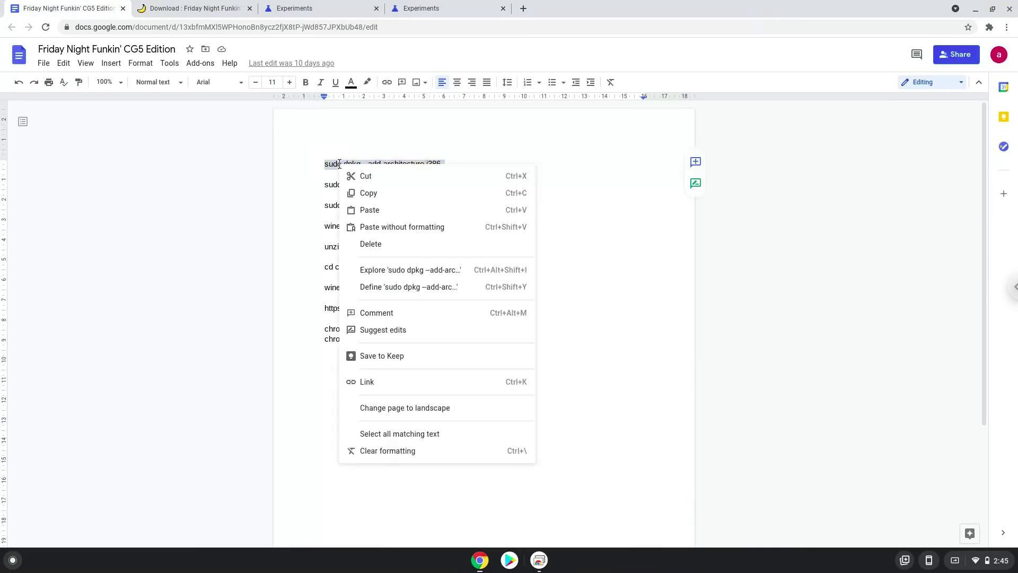
{"action": "left_click", "coordinate": [364, 191]}
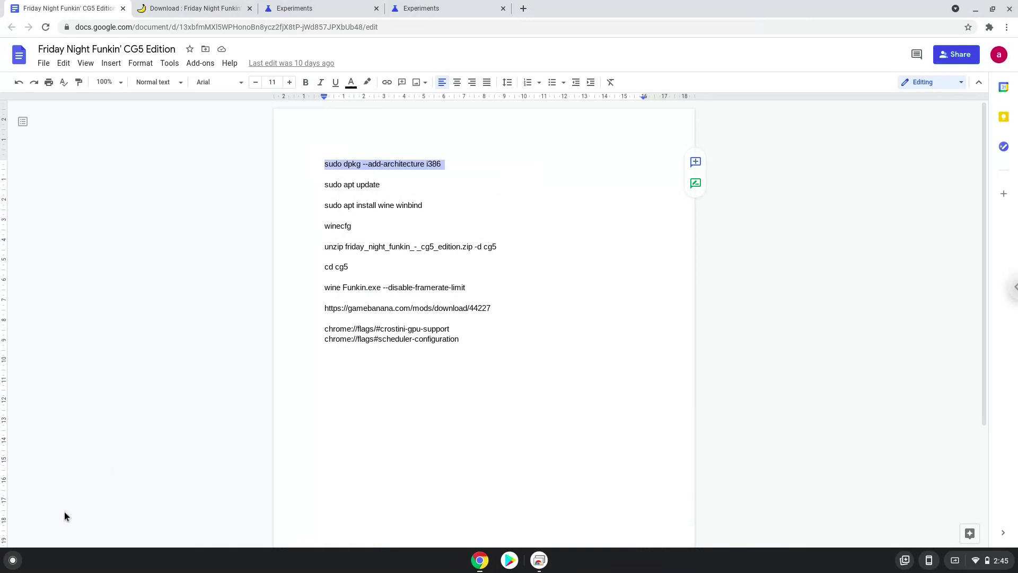
Step: Launch the Terminal app by searching 'ter' in the launcher
{"action": "left_click", "coordinate": [12, 559]}
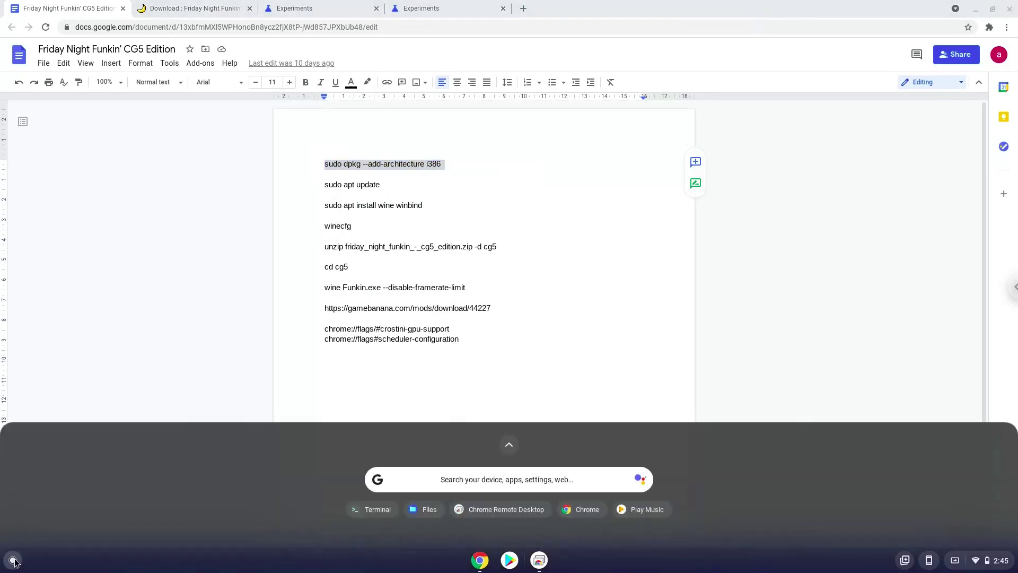
{"action": "type", "text": "terminal"}
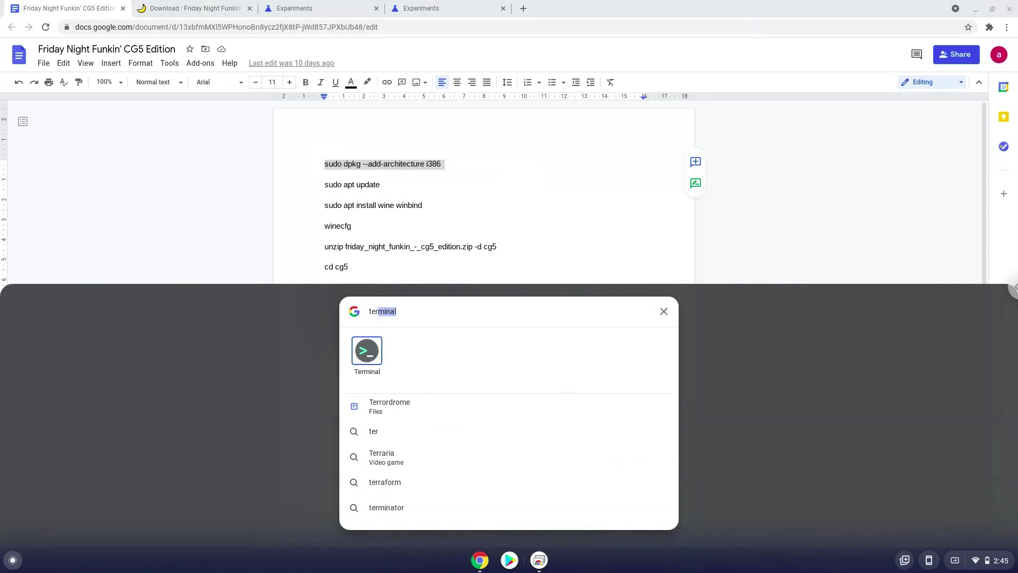
{"action": "left_click", "coordinate": [366, 352]}
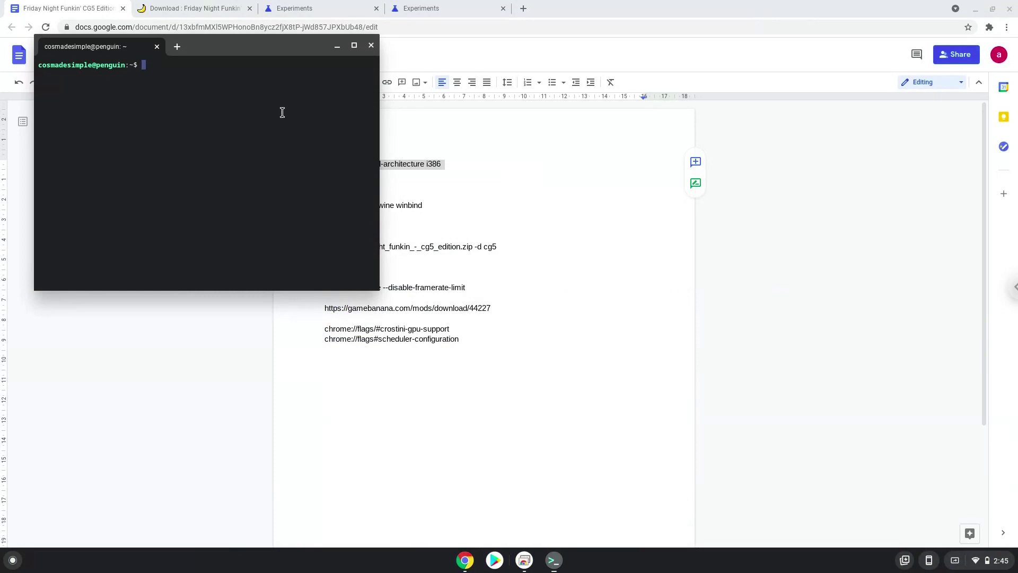
Step: Maximise the terminal and run the pasted dpkg --add-architecture i386 command
{"action": "double_click", "coordinate": [249, 47]}
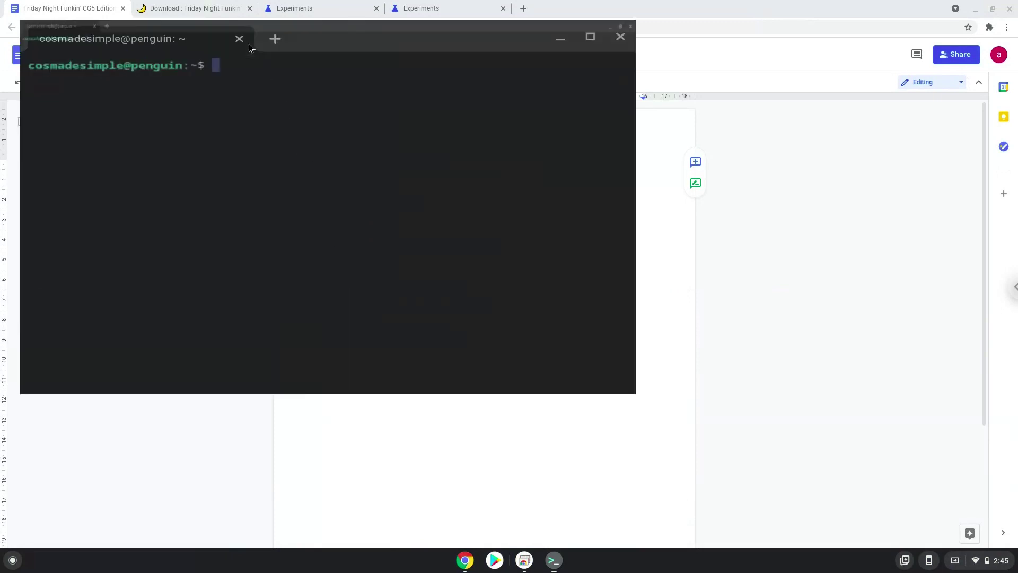
{"action": "key", "text": "ctrl+shift+v"}
{"action": "key", "text": "Return"}
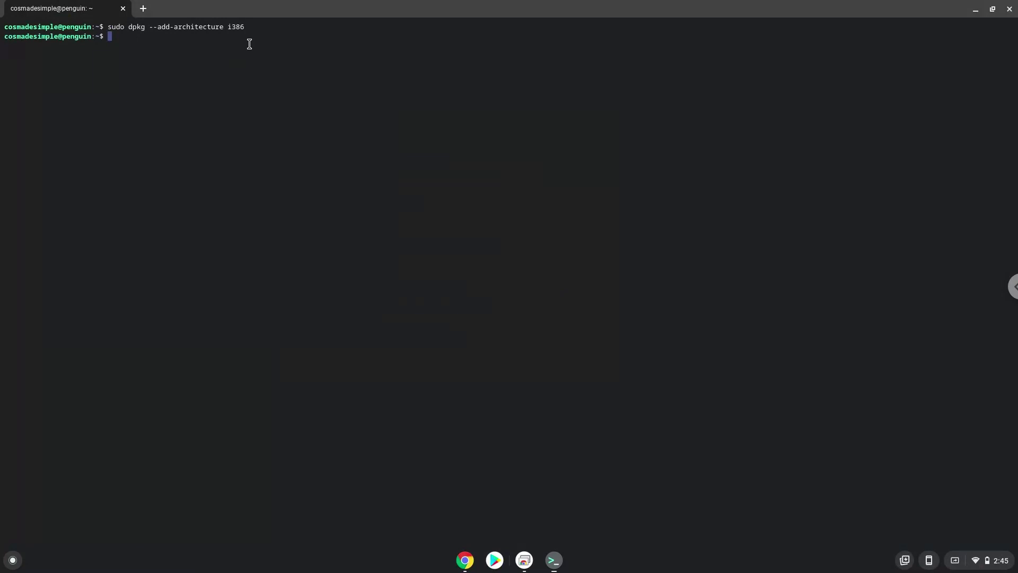
Step: Copy 'sudo apt update' from the notes and run it in the terminal
{"action": "left_click", "coordinate": [465, 561]}
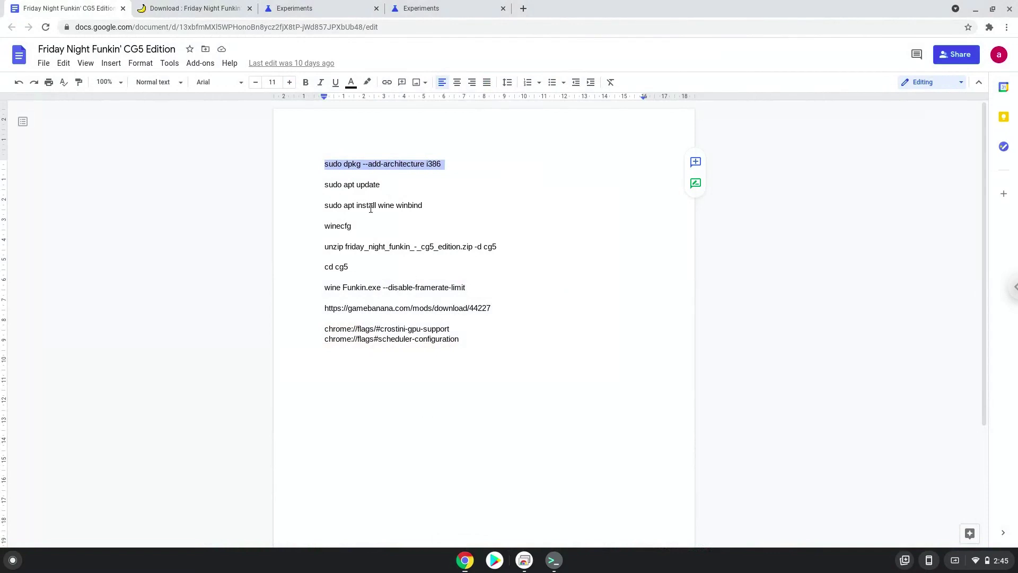
{"action": "triple_click", "coordinate": [361, 184]}
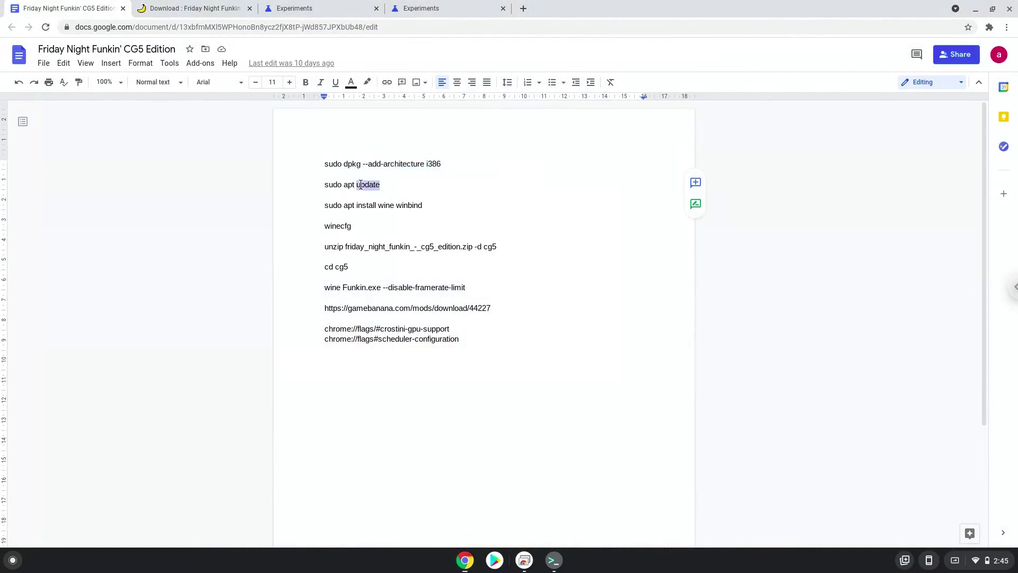
{"action": "right_click", "coordinate": [360, 184]}
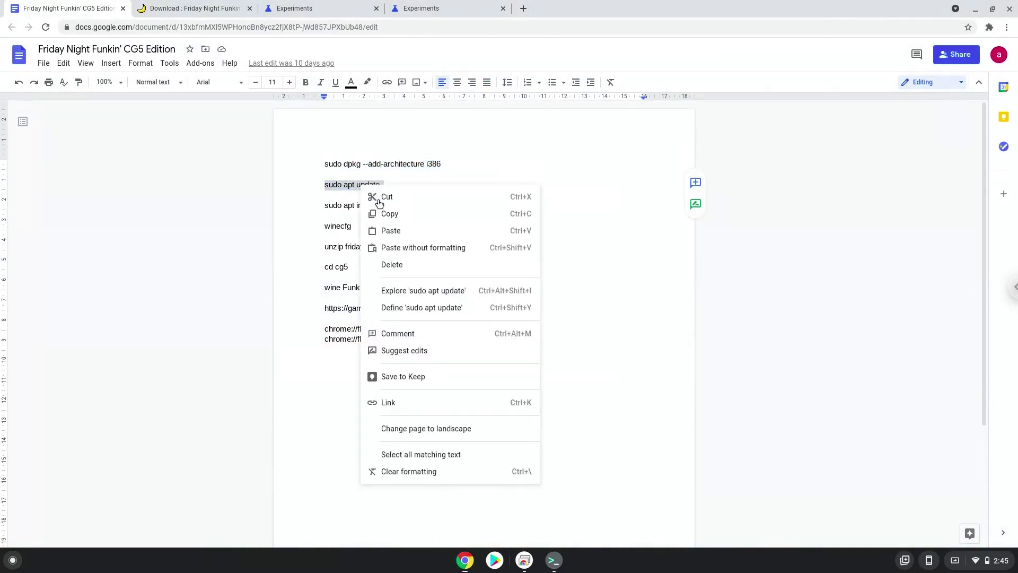
{"action": "left_click", "coordinate": [389, 214]}
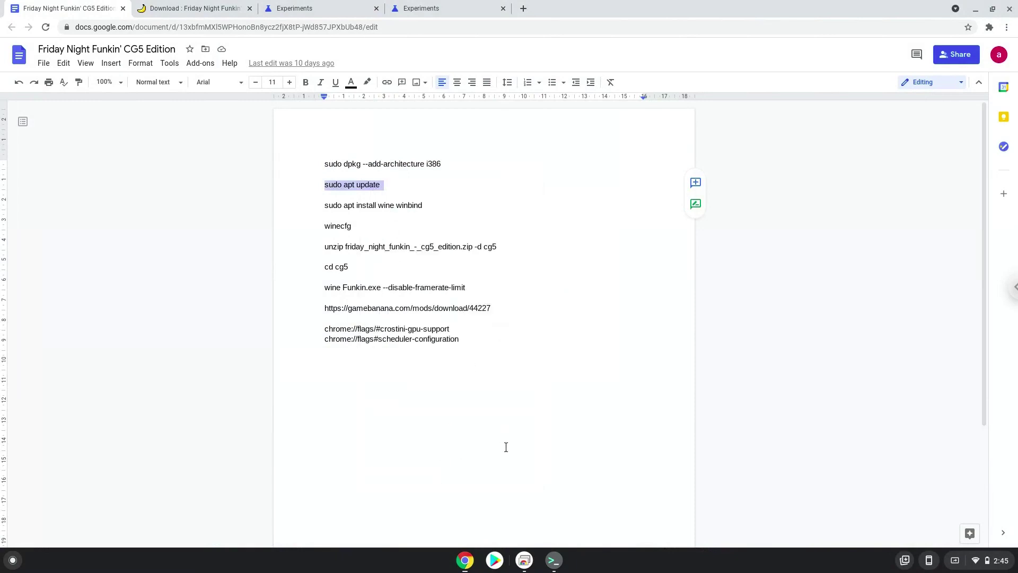
{"action": "left_click", "coordinate": [553, 562]}
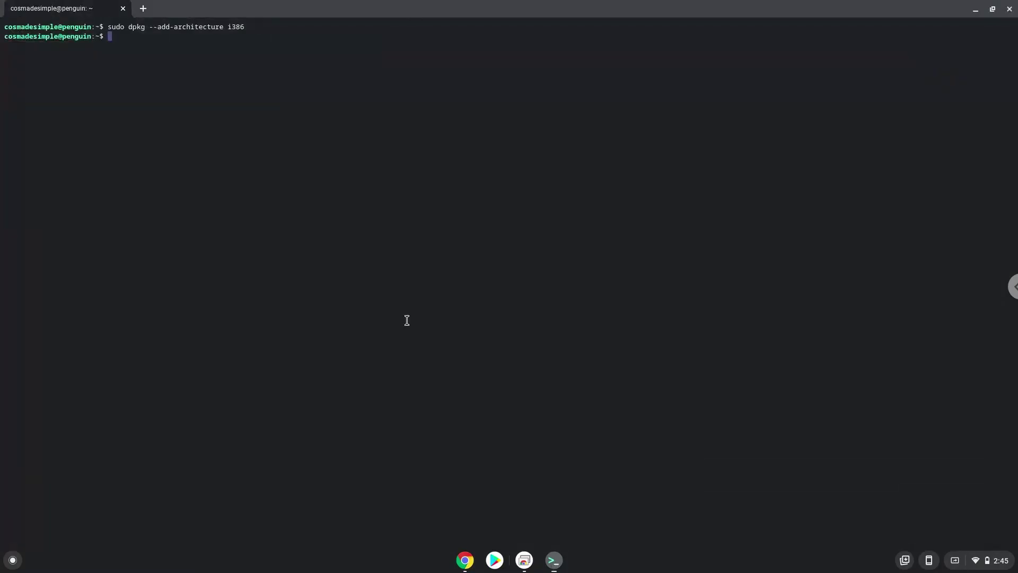
{"action": "key", "text": "ctrl+shift+v"}
{"action": "key", "text": "Return"}
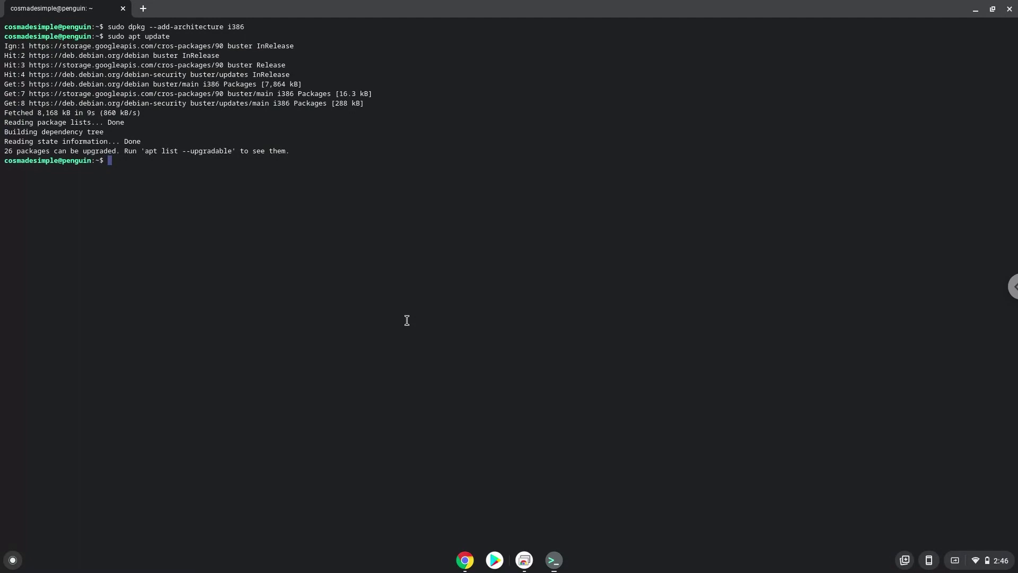
Step: Run 'sudo apt install wine winbind' from the notes, accept the packages, and decline WINS from DHCP
{"action": "left_click", "coordinate": [465, 560]}
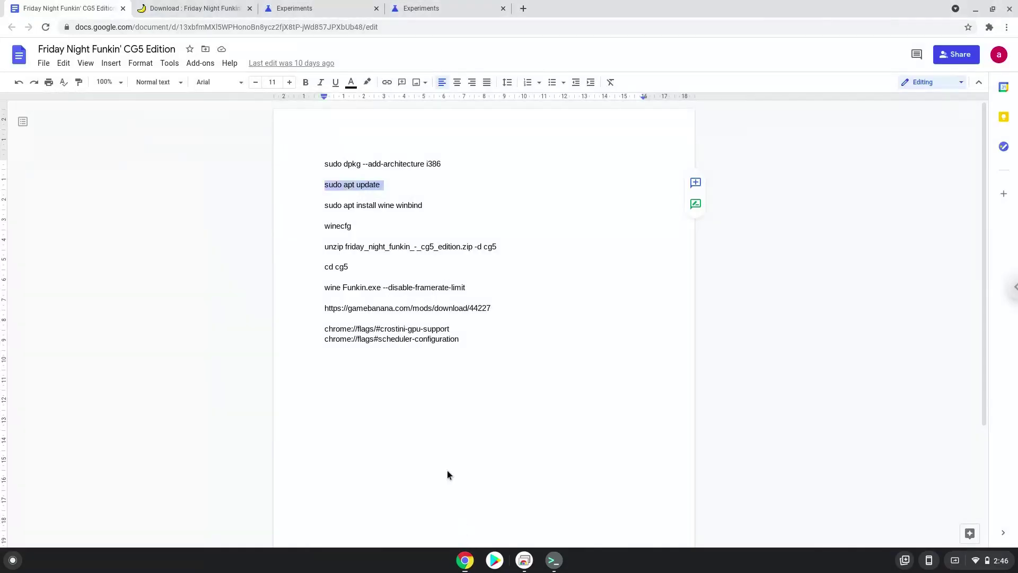
{"action": "triple_click", "coordinate": [363, 205]}
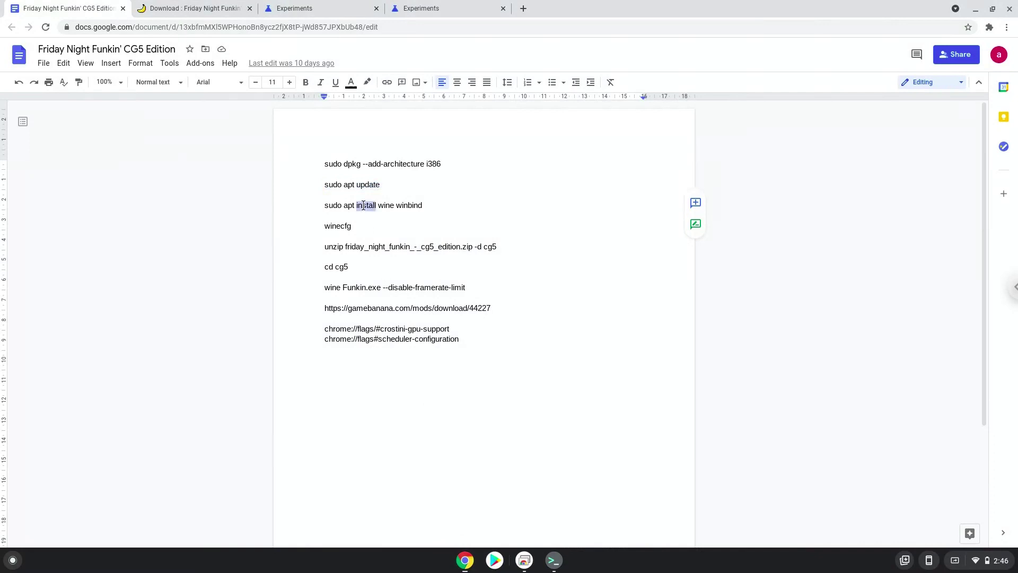
{"action": "right_click", "coordinate": [363, 205]}
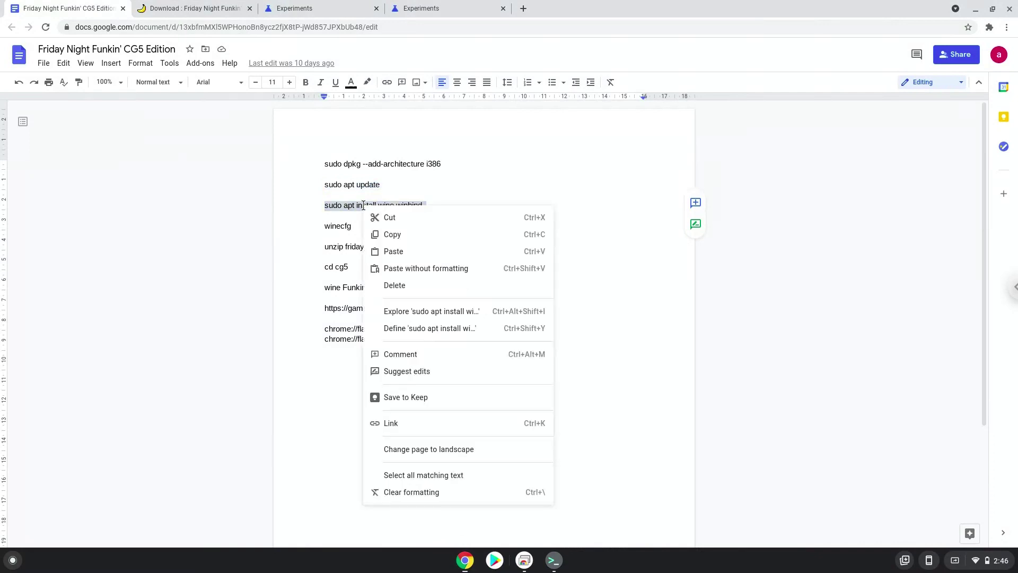
{"action": "left_click", "coordinate": [389, 234]}
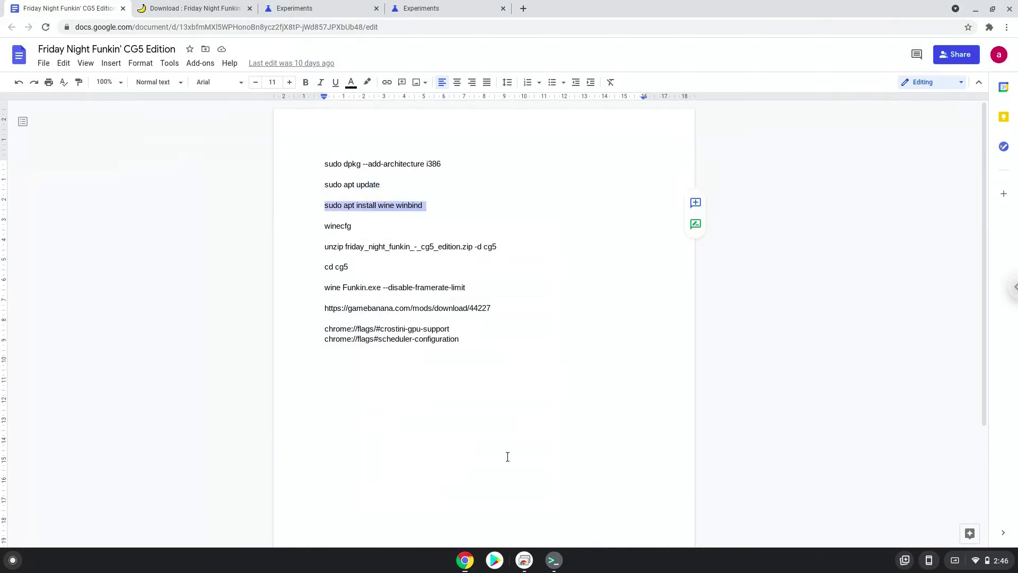
{"action": "left_click", "coordinate": [553, 561]}
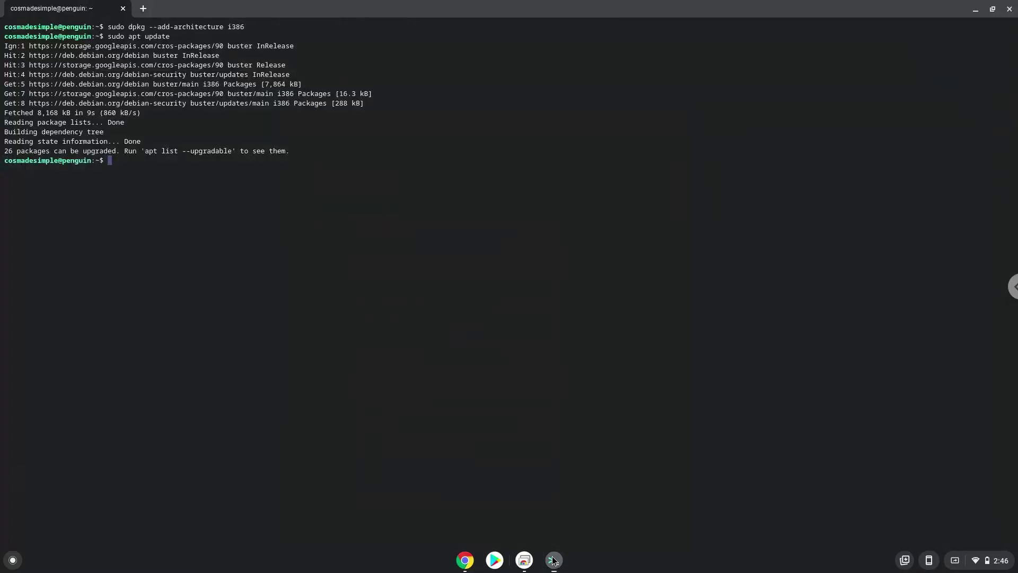
{"action": "key", "text": "ctrl+shift+v"}
{"action": "key", "text": "Return"}
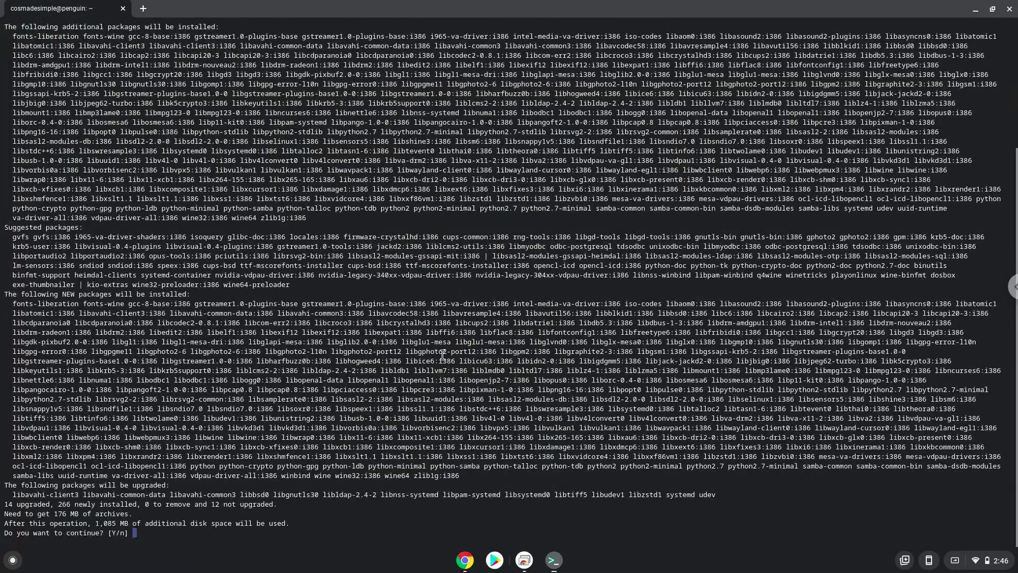
{"action": "key", "text": "Return"}
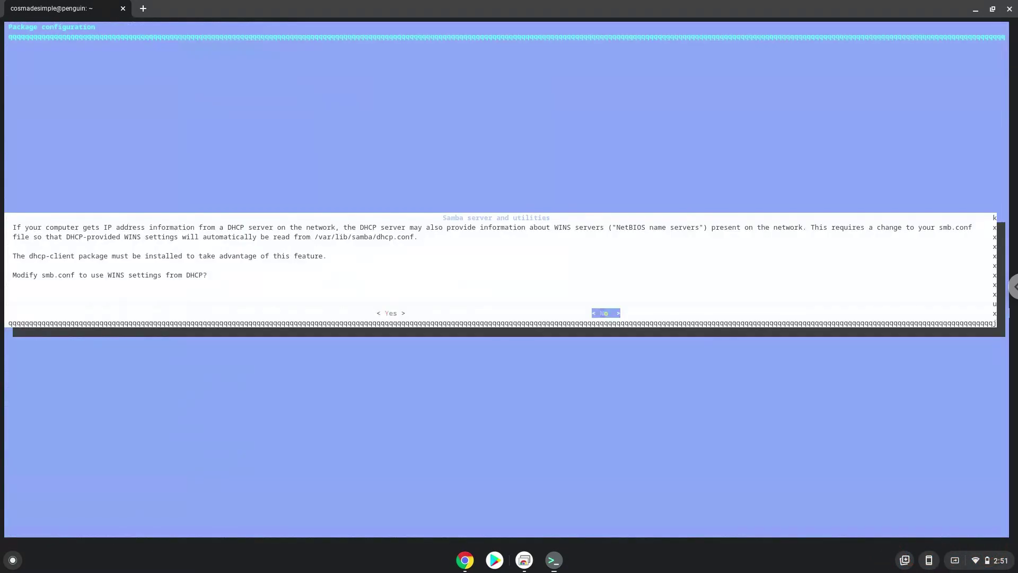
{"action": "key", "text": "Return"}
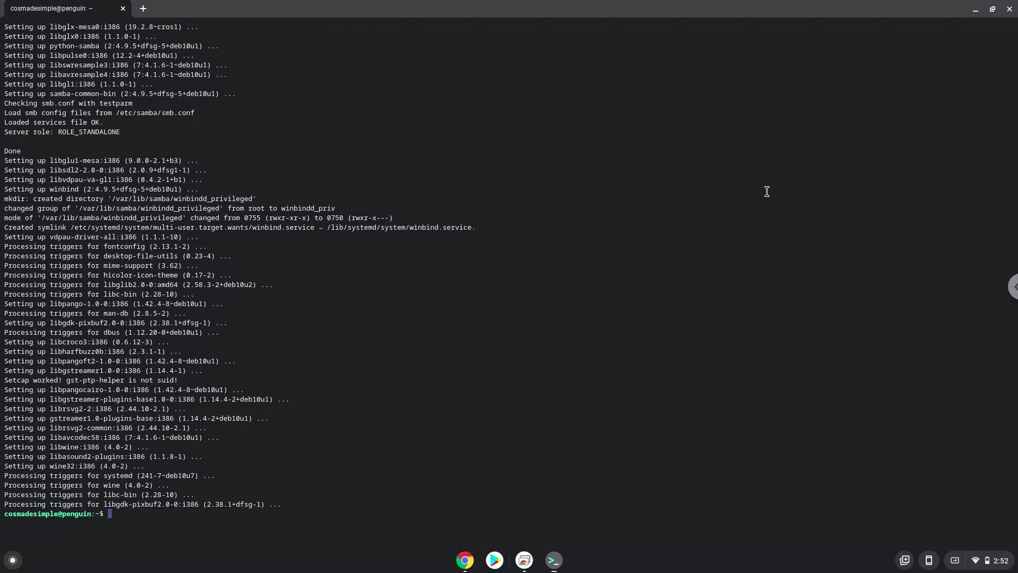
Step: Copy and run winecfg in the terminal, then close the Wine configuration window
{"action": "left_click", "coordinate": [465, 559]}
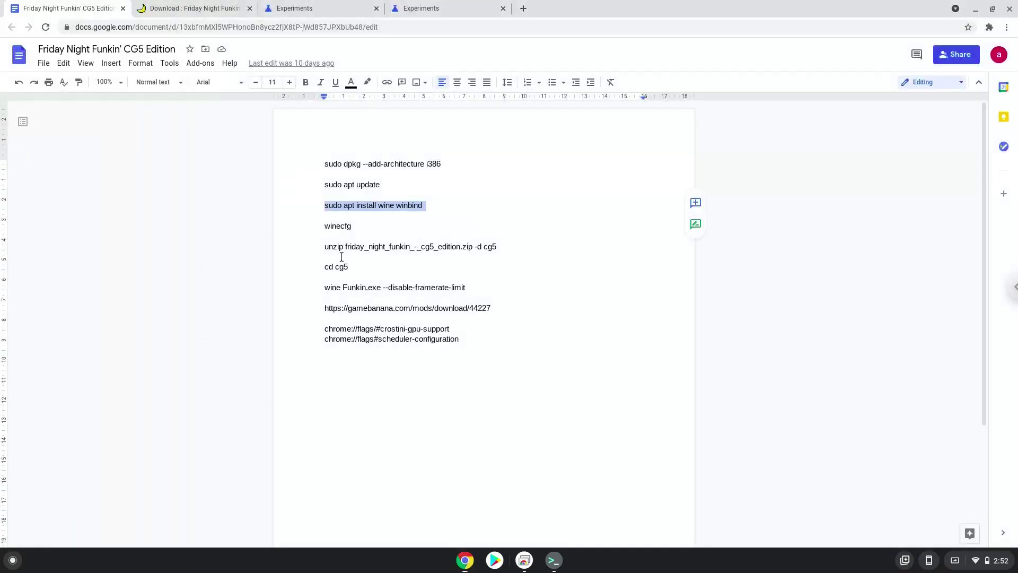
{"action": "triple_click", "coordinate": [329, 224]}
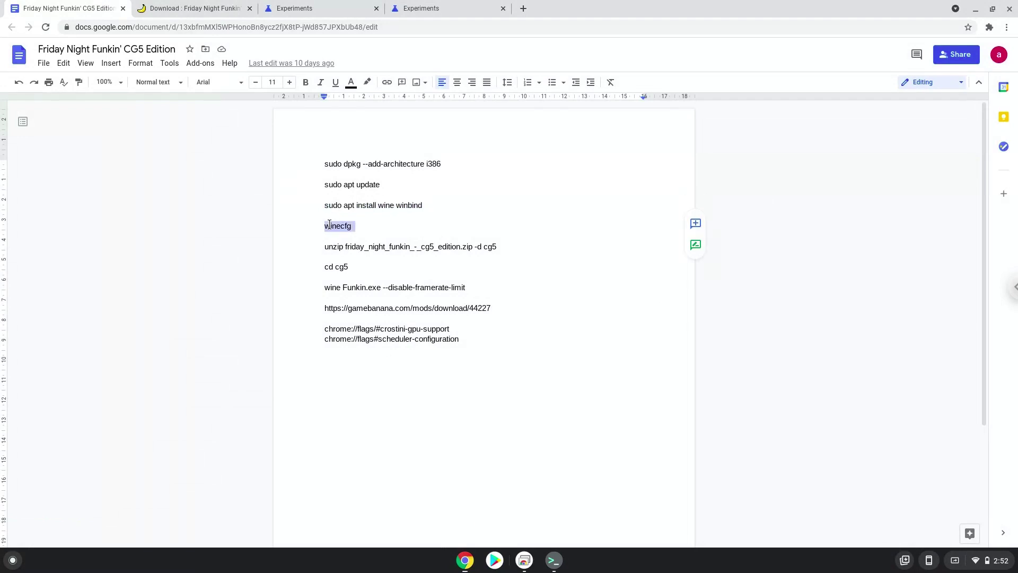
{"action": "right_click", "coordinate": [329, 224]}
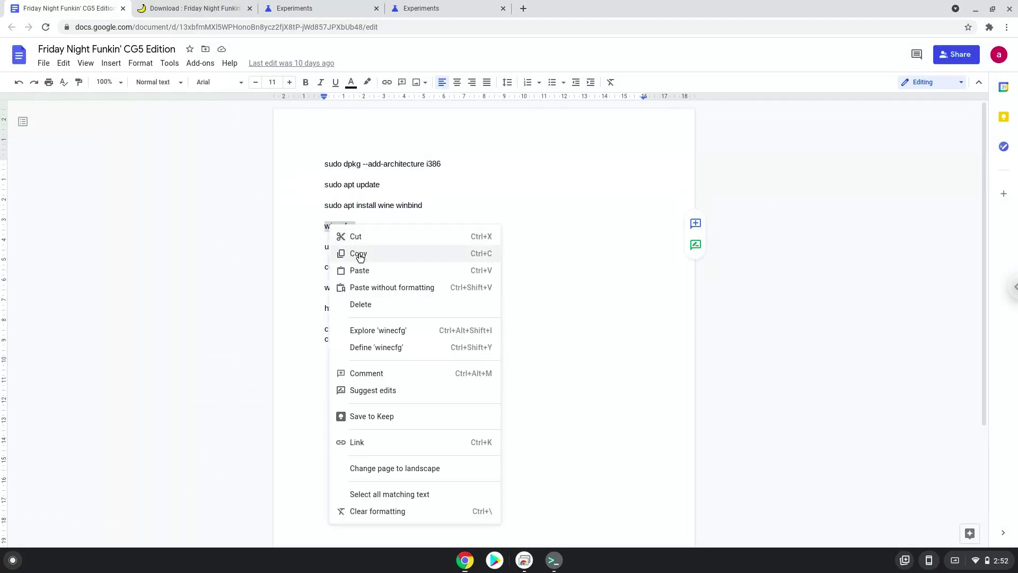
{"action": "left_click", "coordinate": [358, 253]}
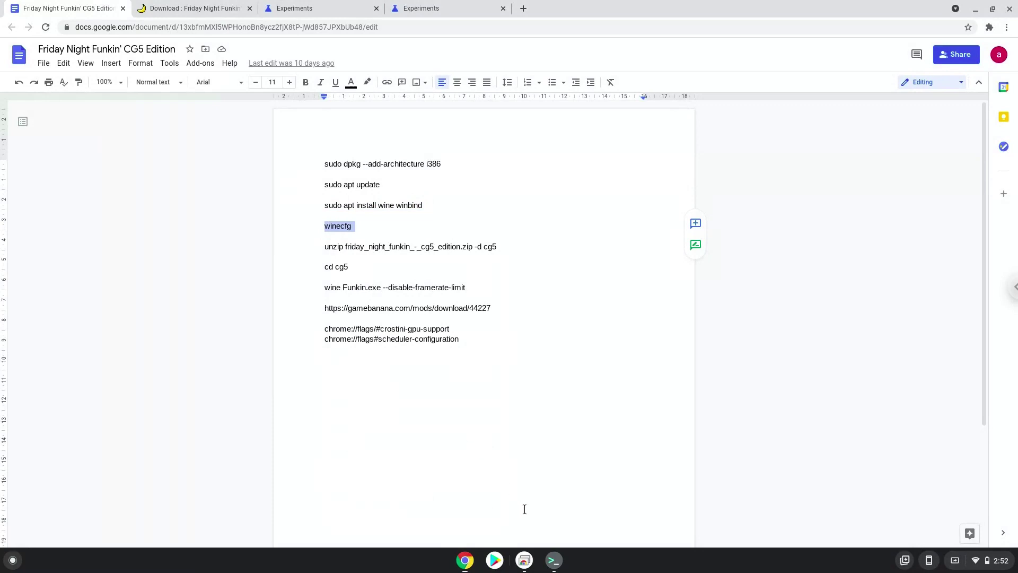
{"action": "left_click", "coordinate": [554, 561]}
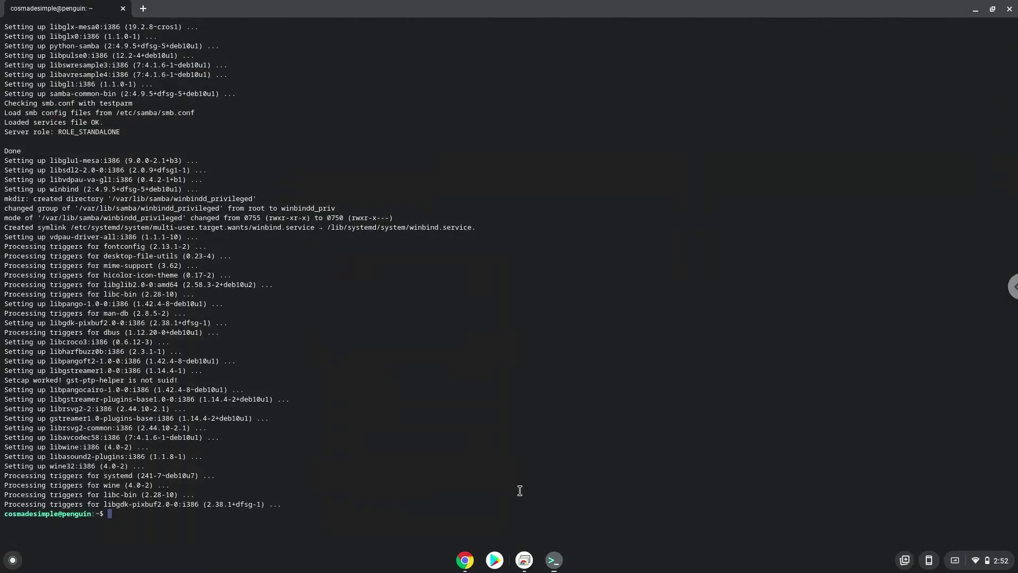
{"action": "key", "text": "ctrl+shift+v"}
{"action": "key", "text": "Return"}
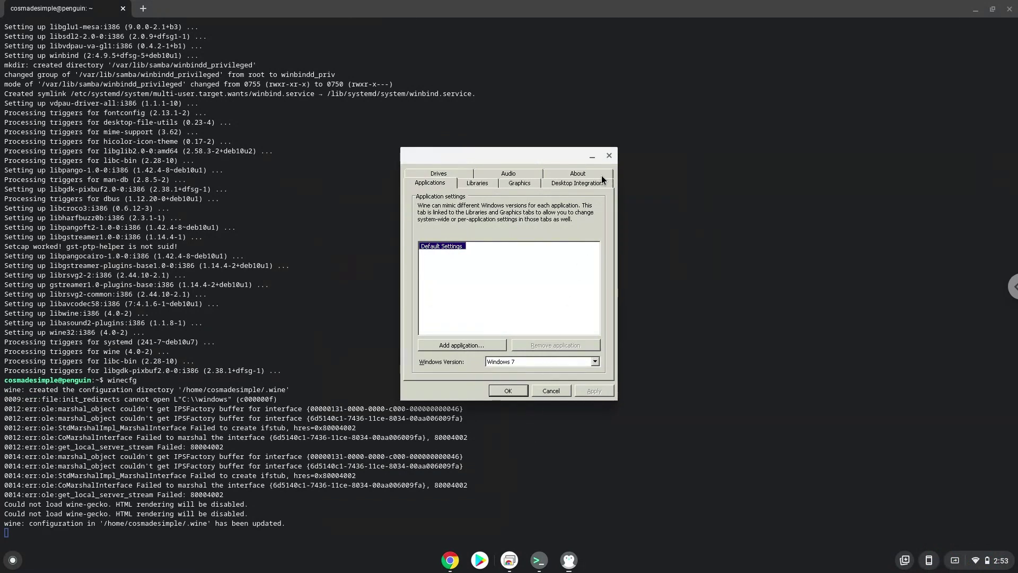
{"action": "left_click", "coordinate": [608, 156]}
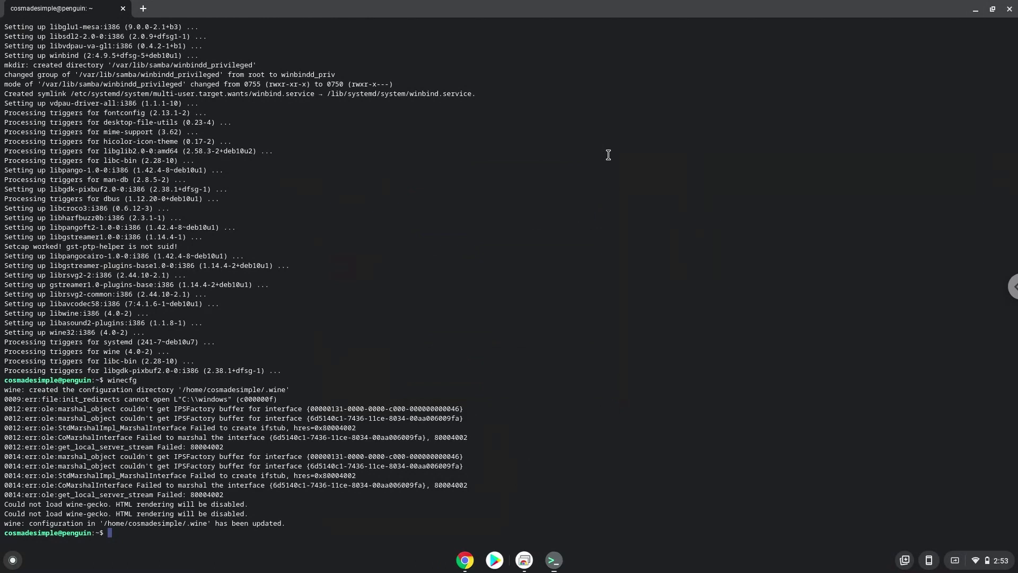
{"action": "left_click", "coordinate": [467, 561]}
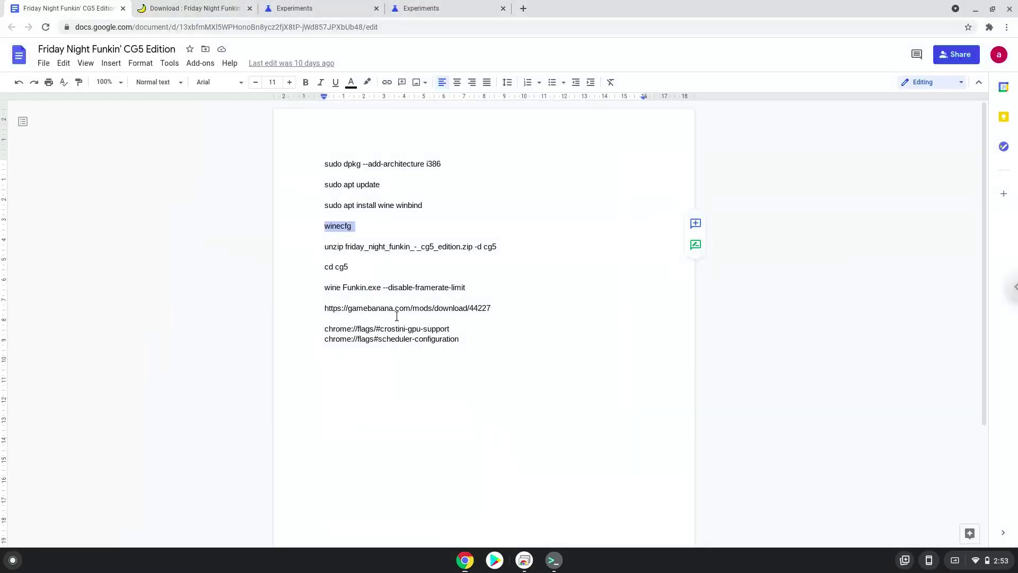
Step: Run the unzip command to extract the CG5 zip into cg5, then close the terminal with Leave
{"action": "triple_click", "coordinate": [380, 246]}
{"action": "right_click", "coordinate": [380, 244]}
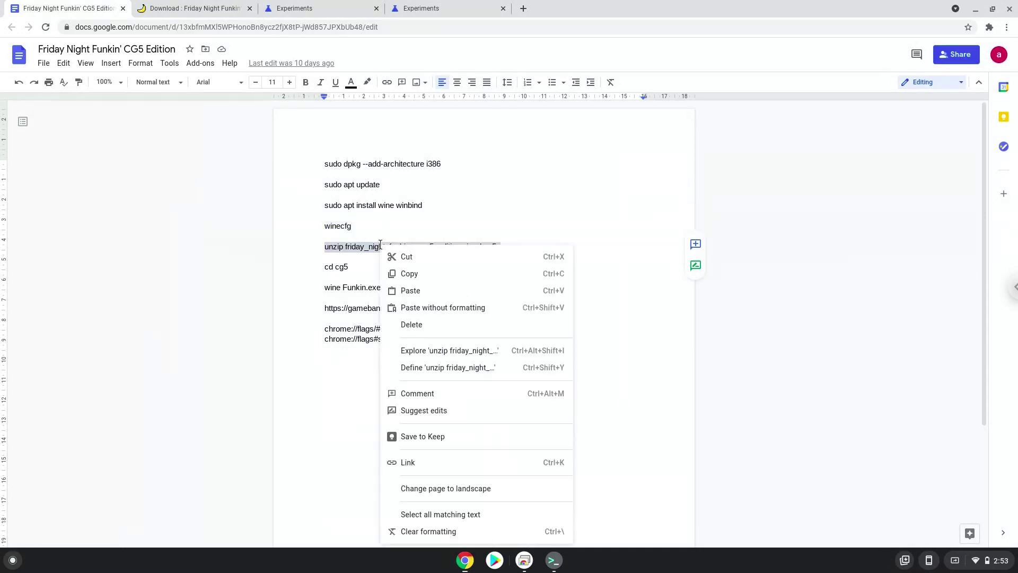
{"action": "left_click", "coordinate": [408, 277]}
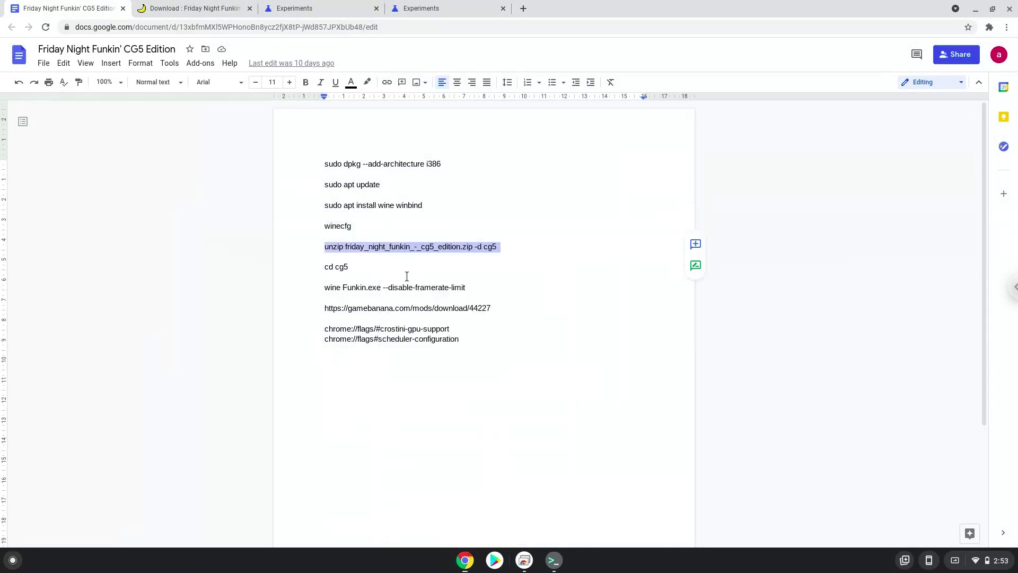
{"action": "left_click", "coordinate": [554, 559]}
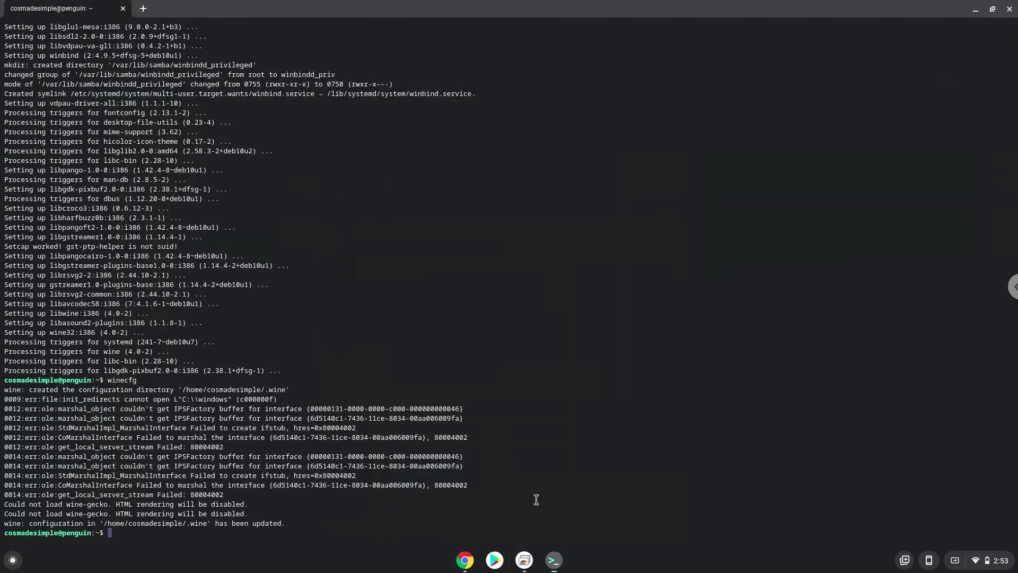
{"action": "key", "text": "ctrl+shift+v"}
{"action": "key", "text": "Return"}
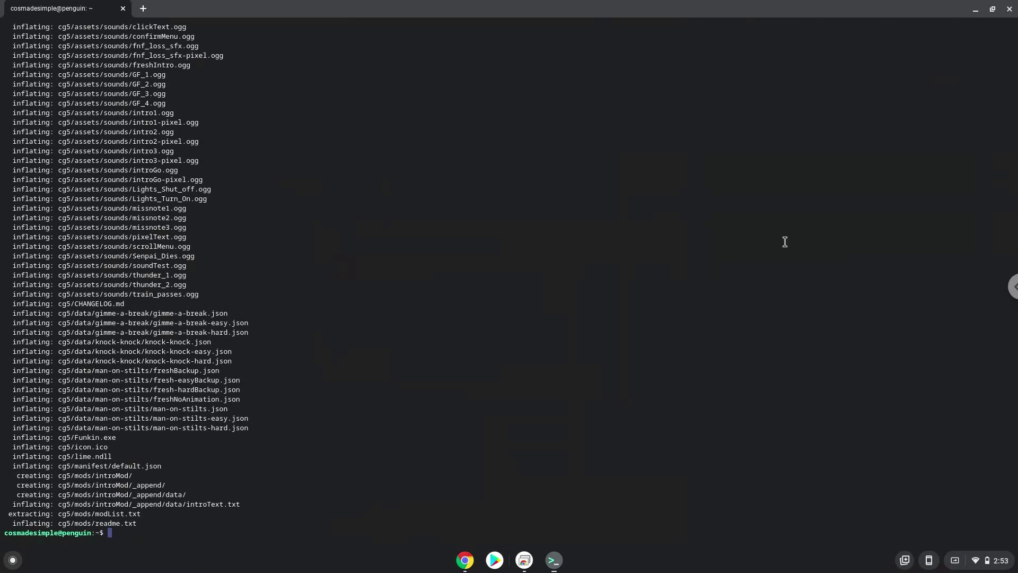
{"action": "left_click", "coordinate": [1010, 10]}
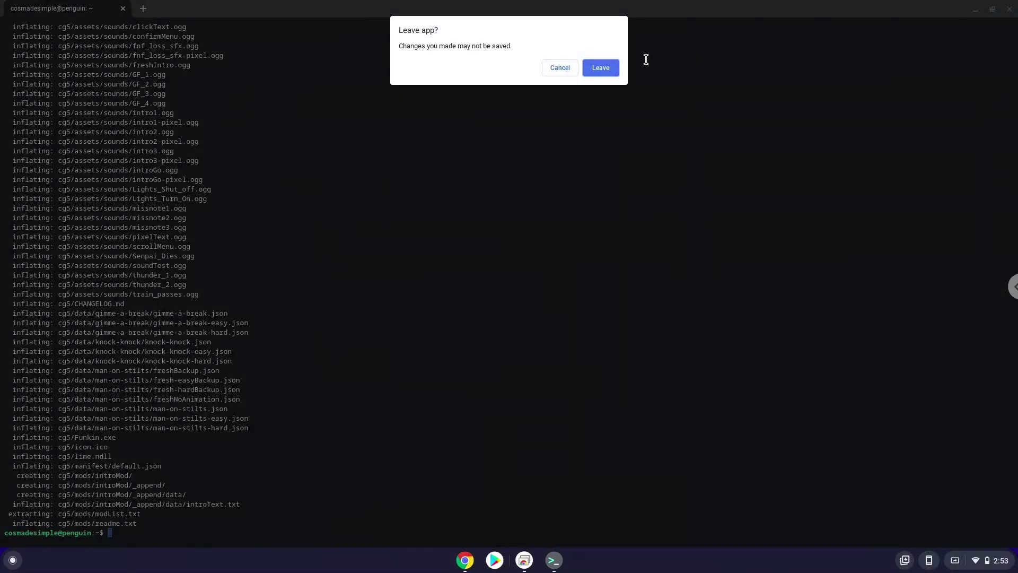
{"action": "left_click", "coordinate": [601, 69]}
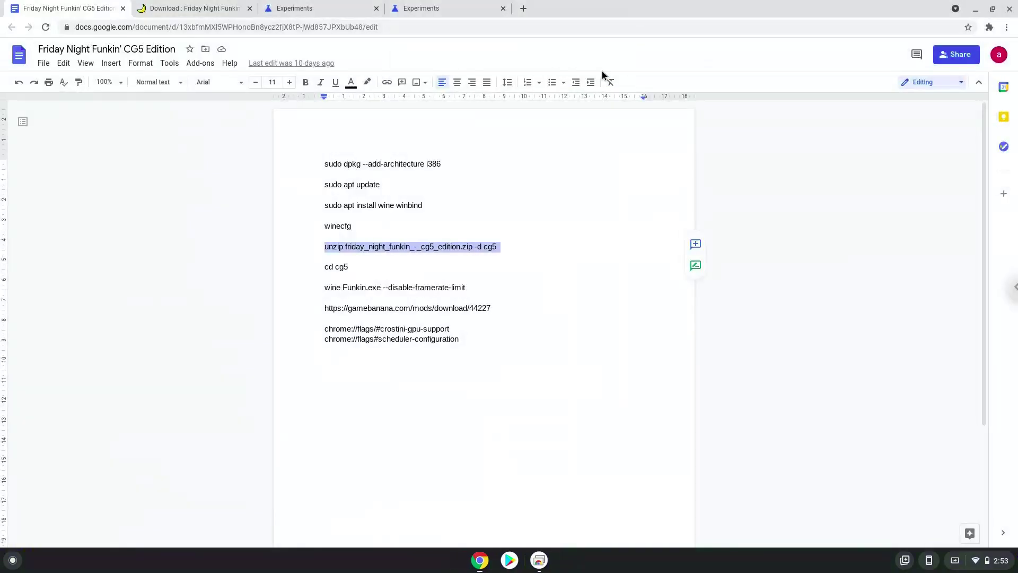
Step: Copy the 'cd cg5' command and reopen Terminal via the launcher search 'ter'
{"action": "triple_click", "coordinate": [338, 269]}
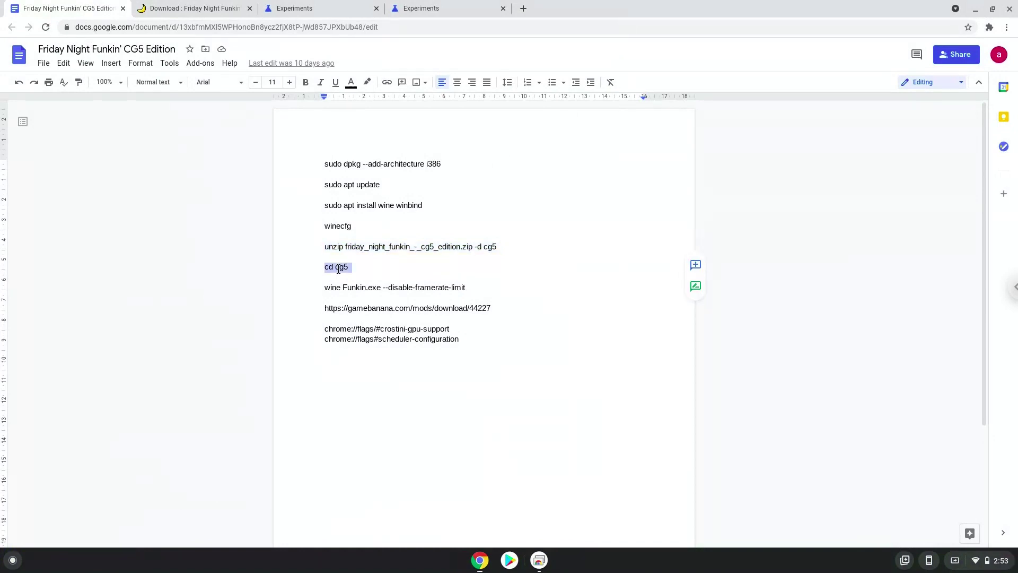
{"action": "right_click", "coordinate": [338, 269]}
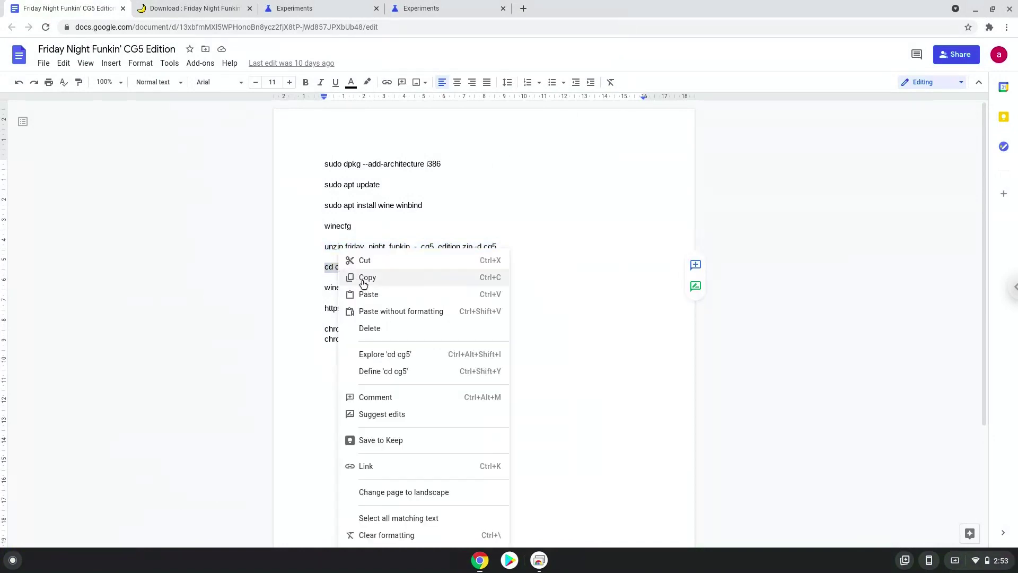
{"action": "left_click", "coordinate": [362, 276]}
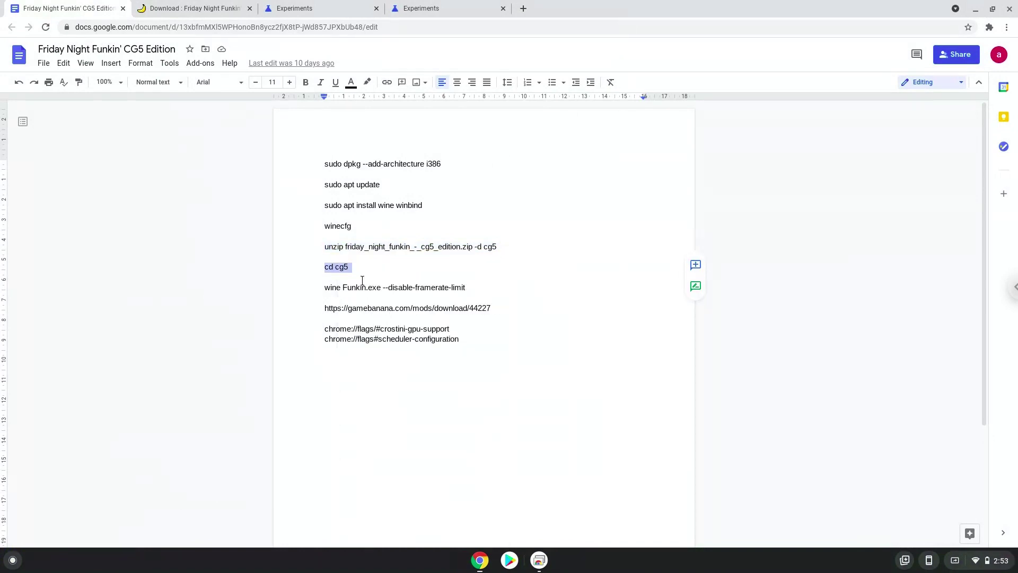
{"action": "left_click", "coordinate": [15, 560]}
{"action": "type", "text": "ter"}
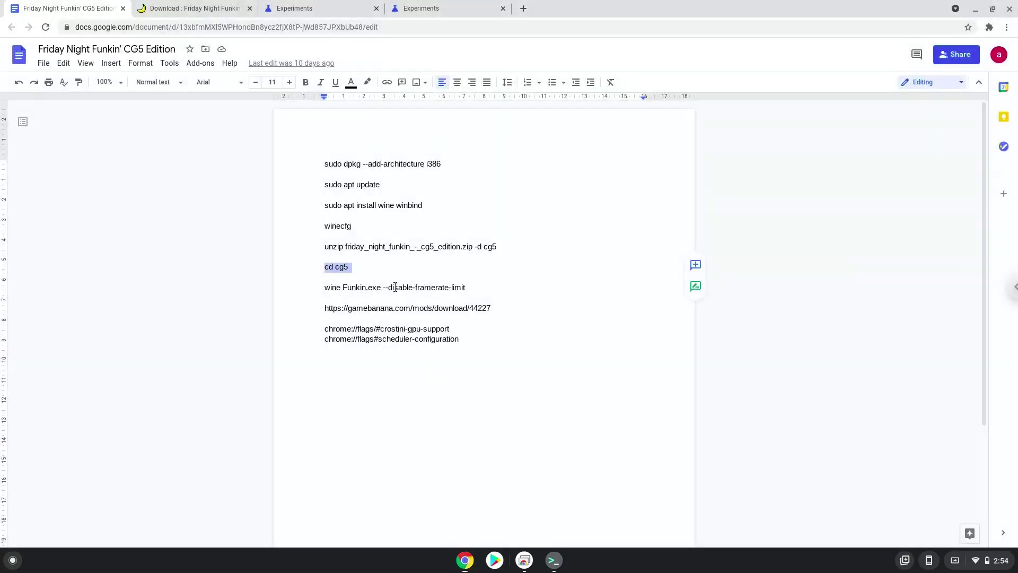
Step: Copy the 'wine Funkin.exe --disable-framerate-limit' launch command from the notes
{"action": "triple_click", "coordinate": [394, 287]}
{"action": "right_click", "coordinate": [395, 287]}
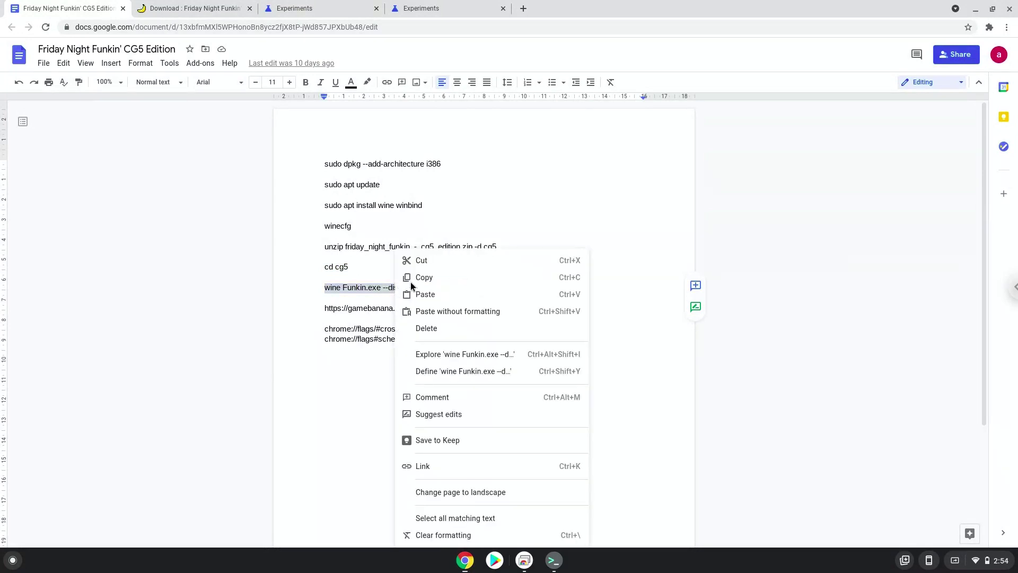
{"action": "left_click", "coordinate": [424, 276]}
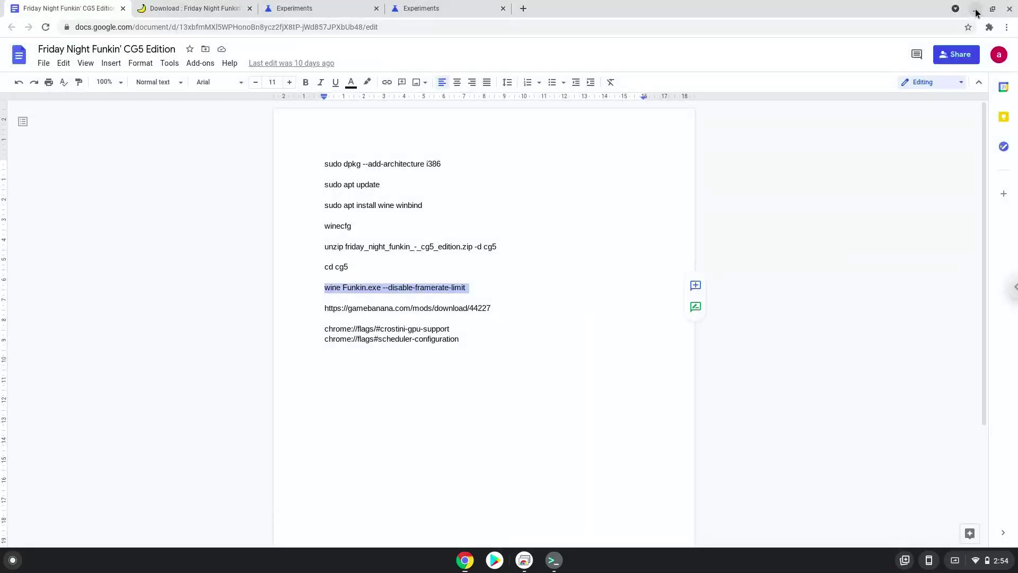
Step: Minimize the Chrome window to bring the Linux Terminal into view
{"action": "left_click", "coordinate": [976, 9]}
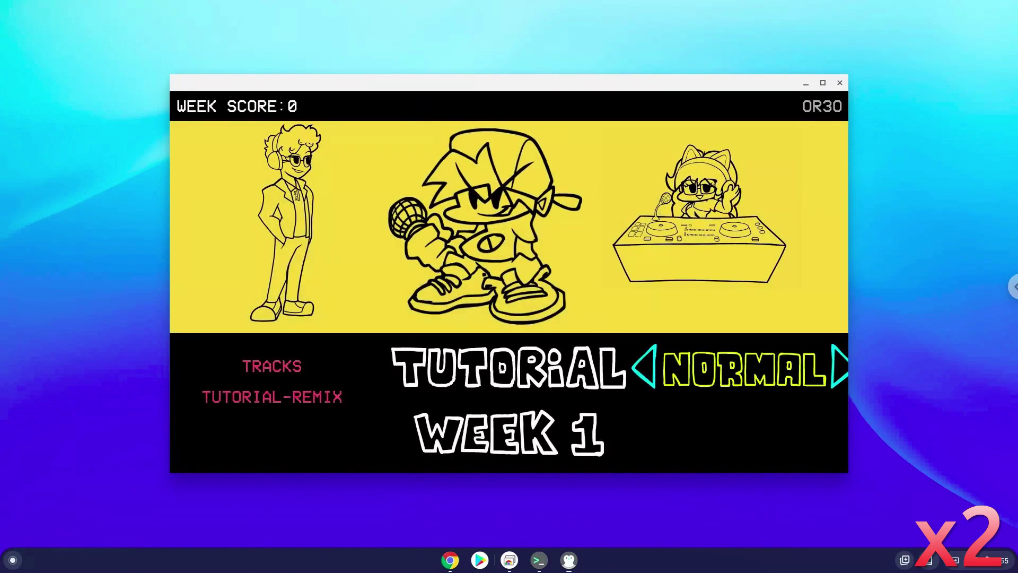
Step: Switch from Tutorial to WEEK 1, start it, and maximize the game window
{"action": "key", "text": "Down"}
{"action": "key", "text": "Return"}
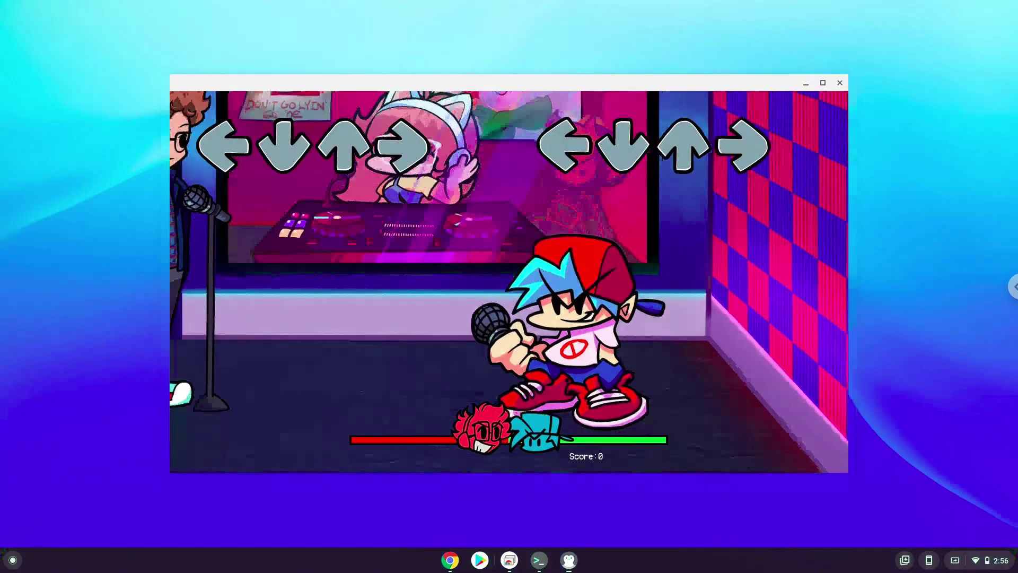
{"action": "double_click", "coordinate": [699, 77]}
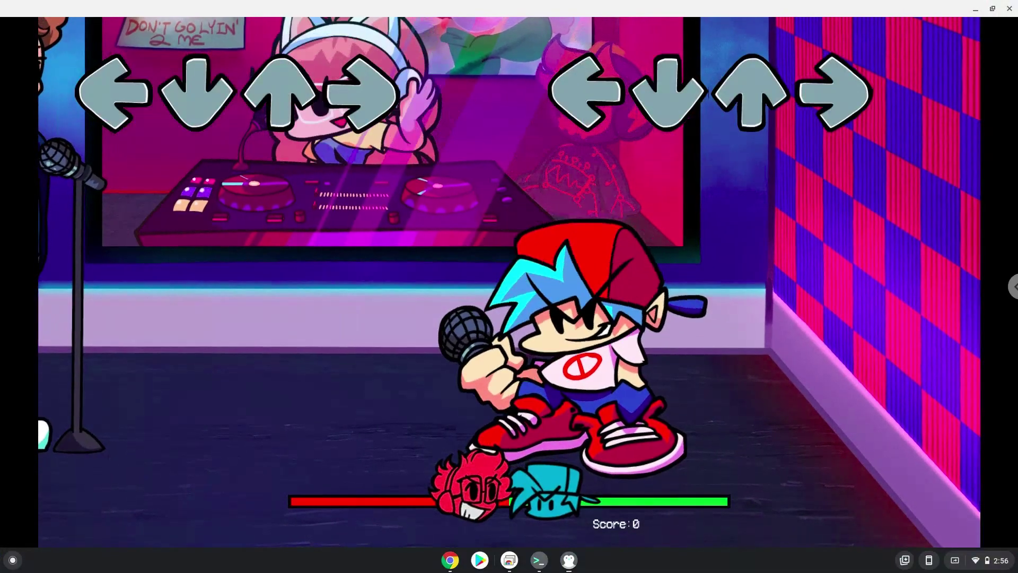